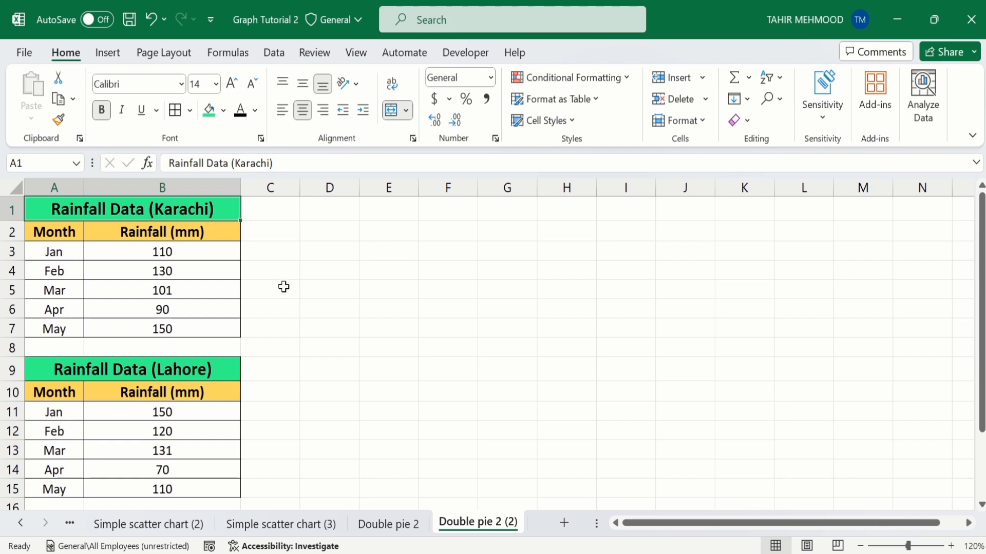
Insert a doughnut chart from the Karachi rainfall data in A3:B7 and position it beside the tables.
click(193, 333)
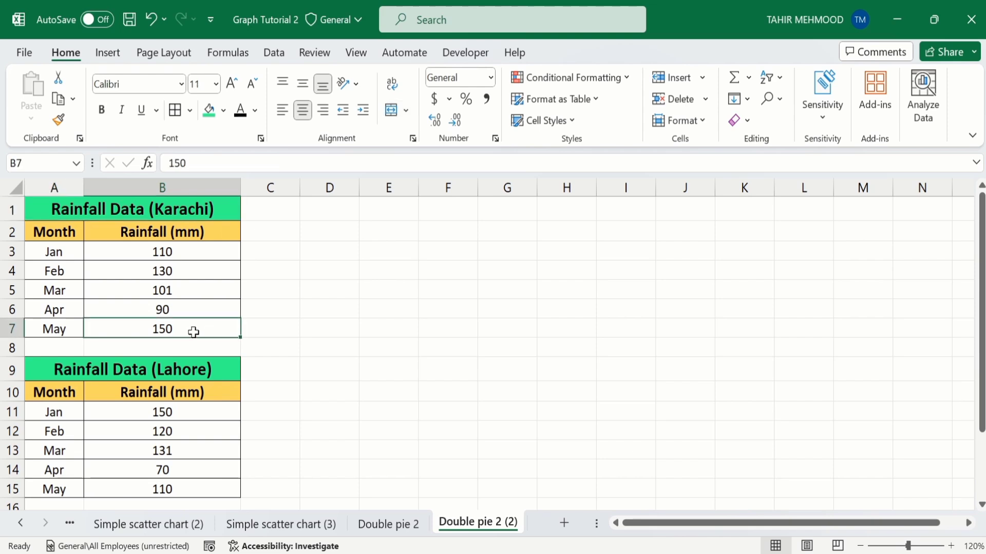
drag(193, 333, 73, 246)
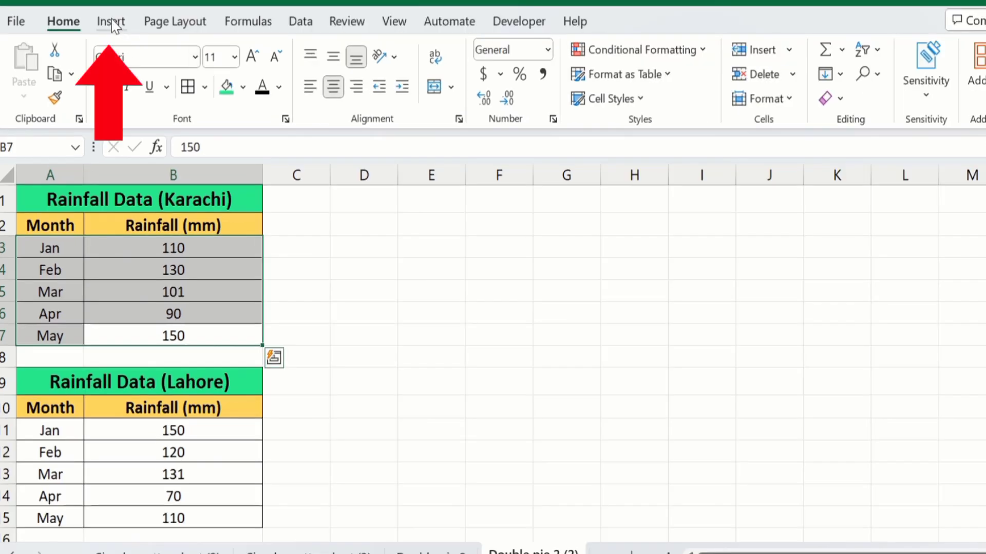
click(113, 23)
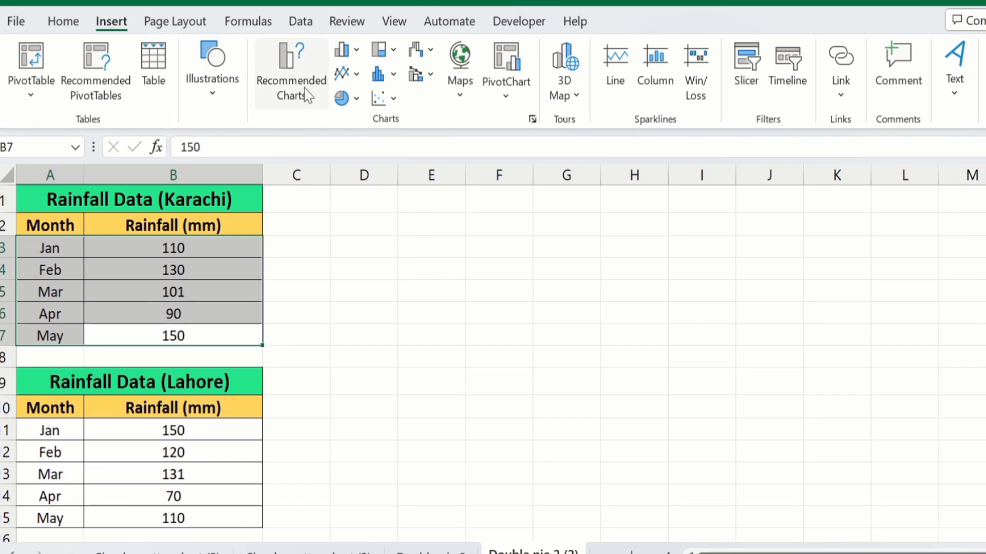
click(357, 100)
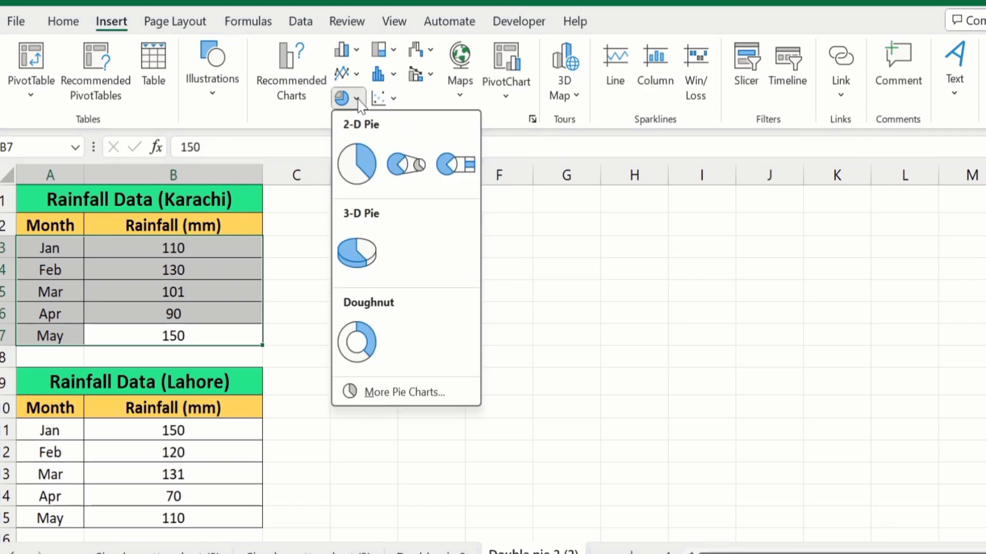
click(364, 338)
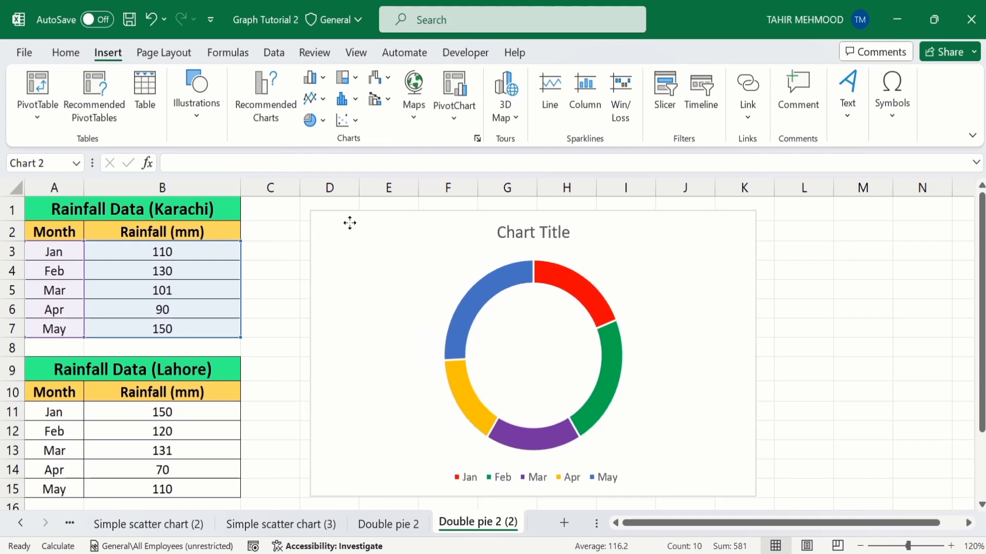
click(360, 222)
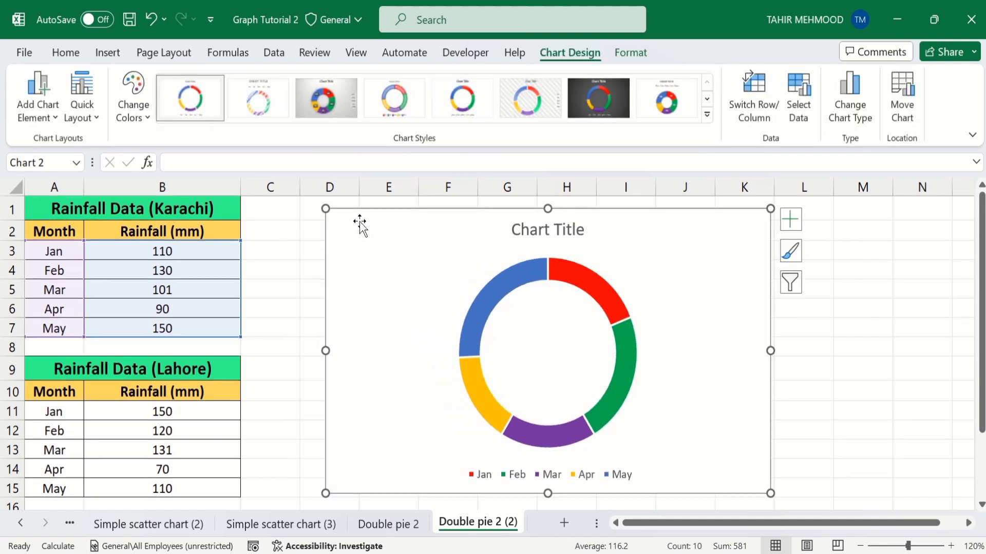
Set the doughnut hole size of the chart's data series to 0% so the ring becomes a full pie.
click(509, 279)
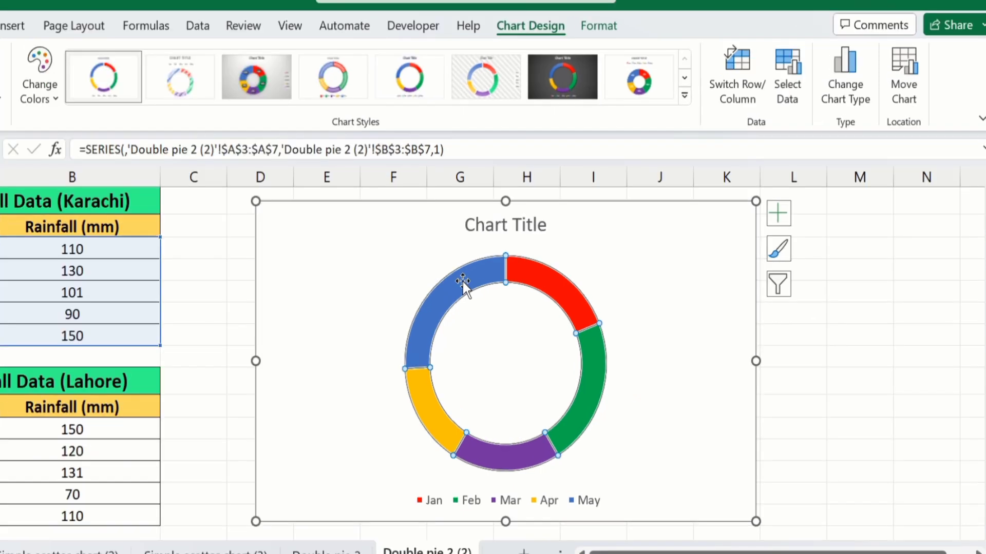
right_click(509, 279)
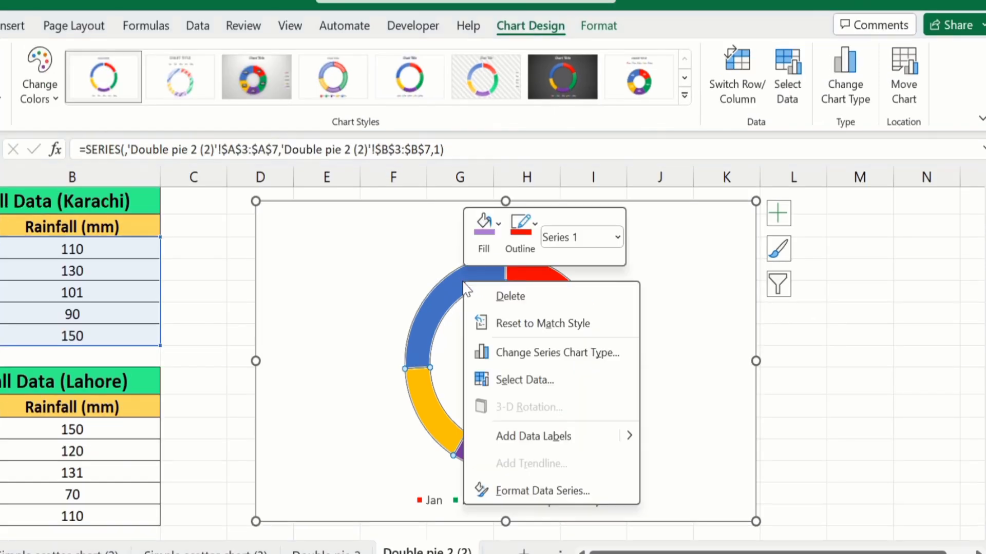
click(542, 491)
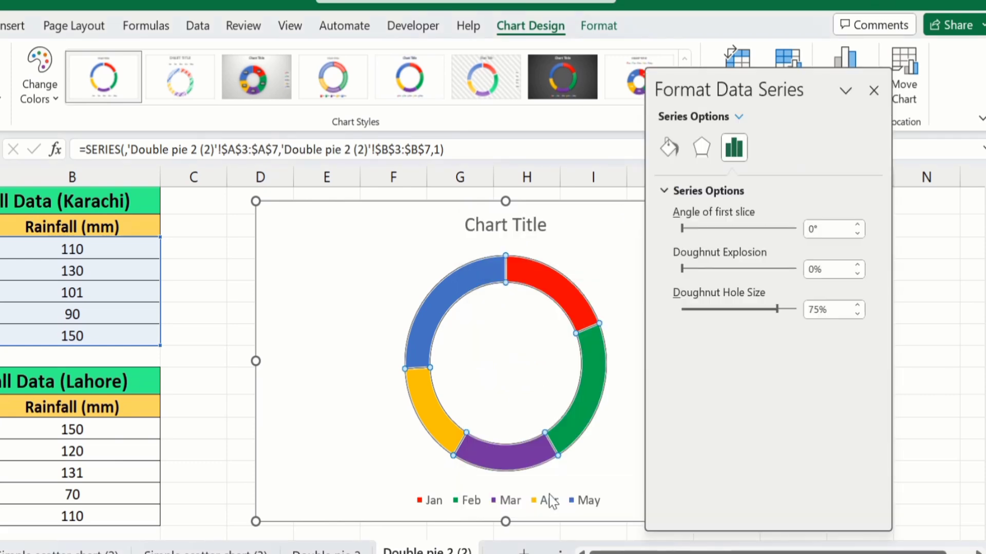
click(735, 148)
drag(778, 312, 678, 312)
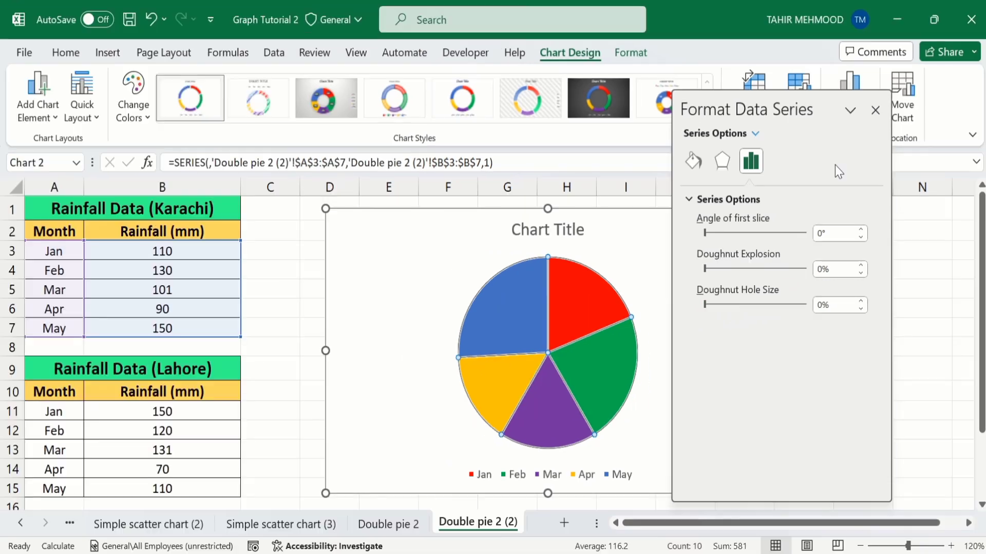
click(876, 112)
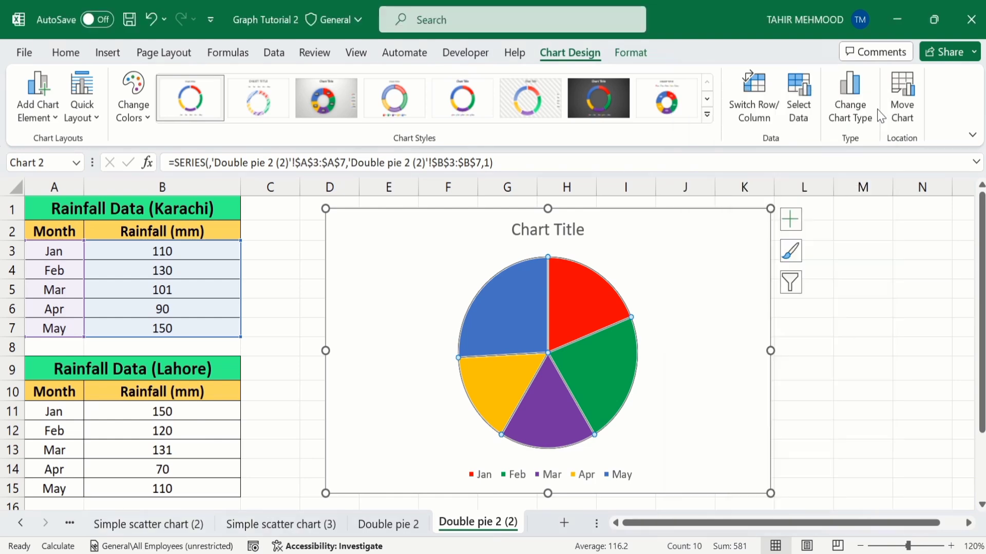
Change the chart title to "Comparison of Rainfall in Two Cities".
click(567, 227)
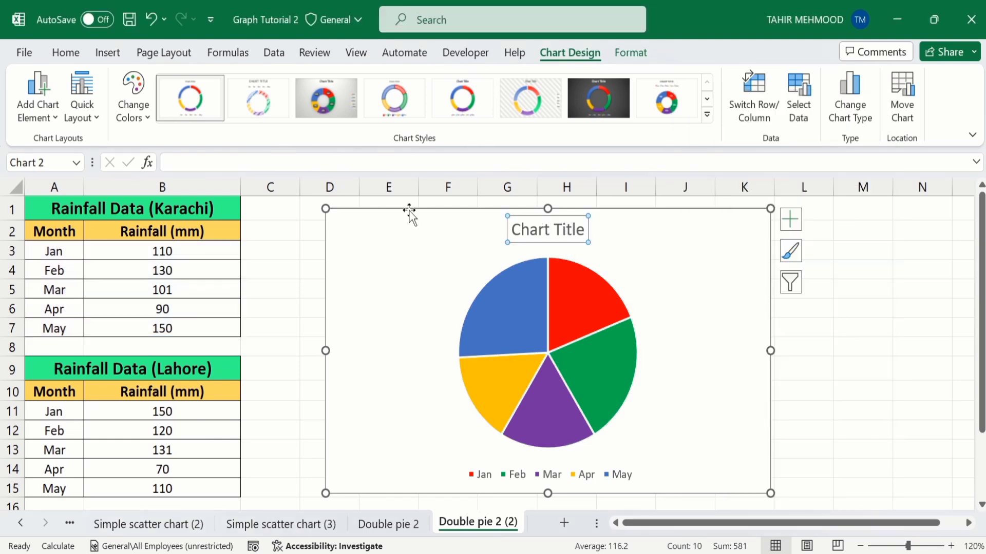
click(195, 161)
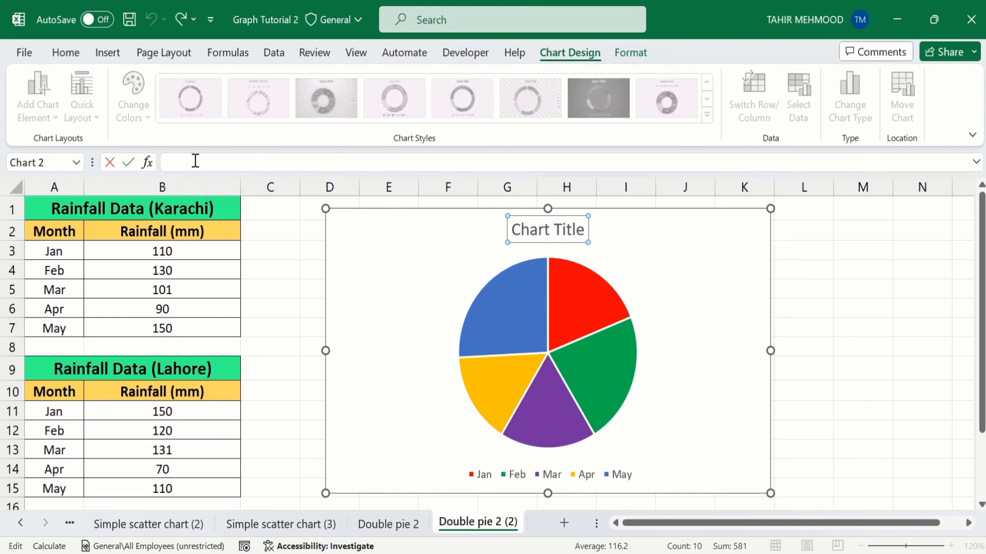
text(Comparison of Ra)
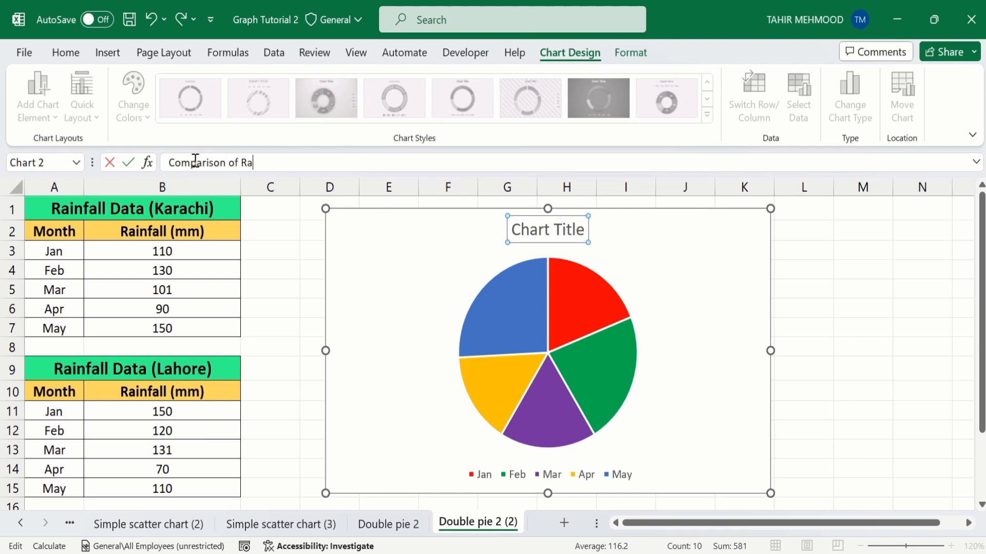
text(infall in Two Cities)
key(Return)
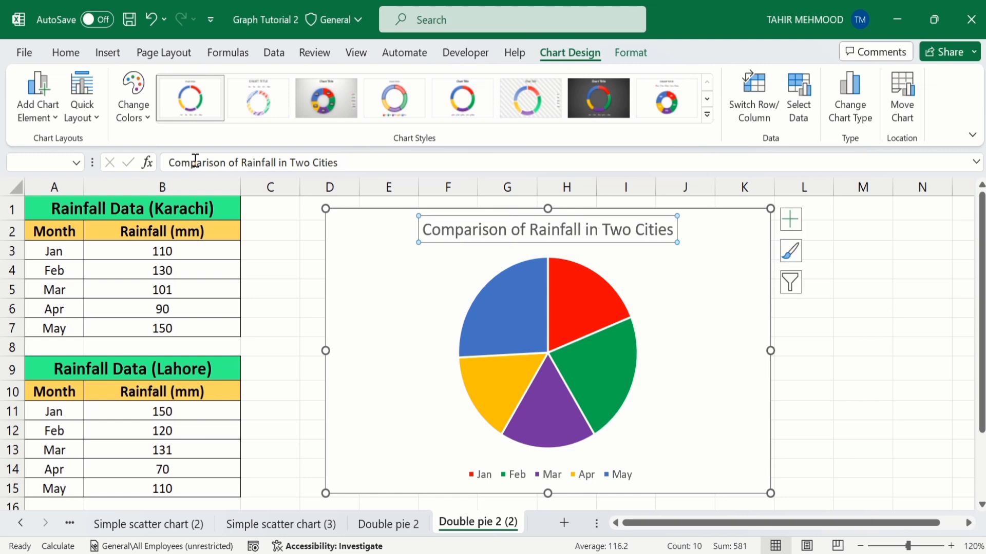
Format the chart title in bold black text at font size 16.
click(66, 54)
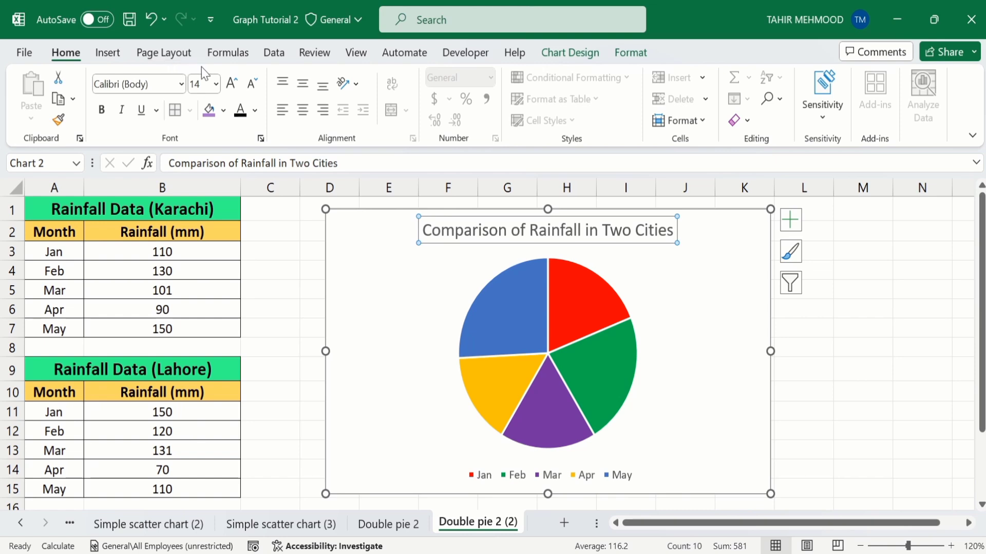
click(216, 83)
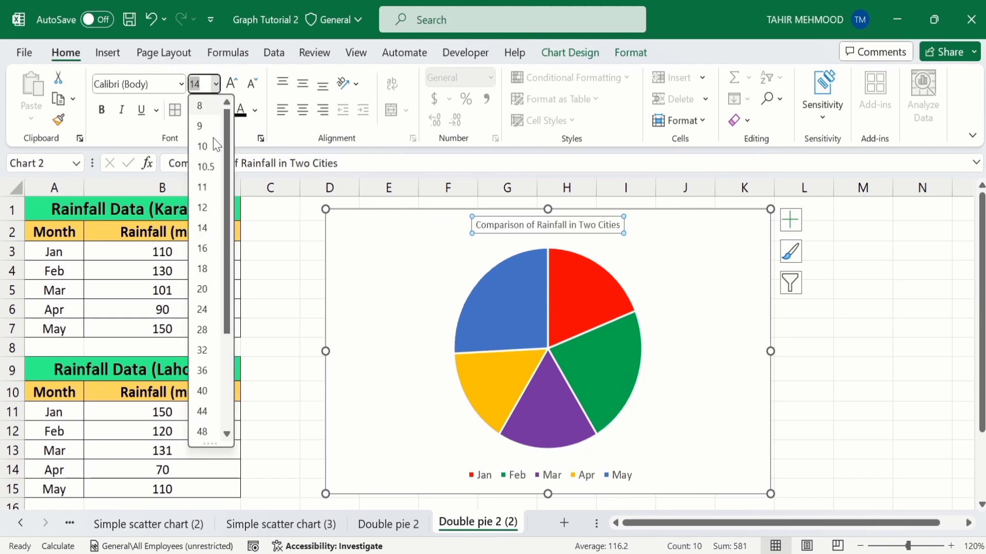
click(203, 249)
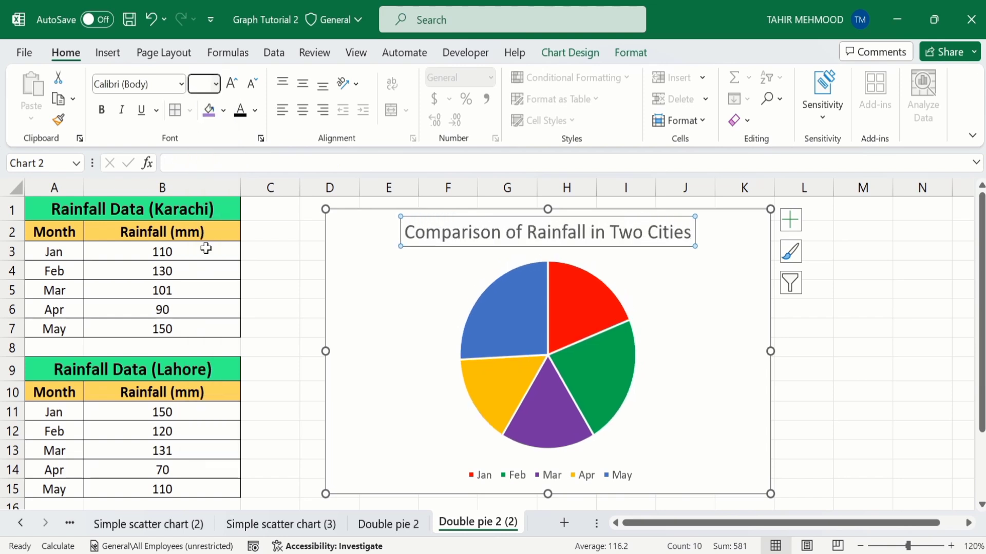
click(102, 110)
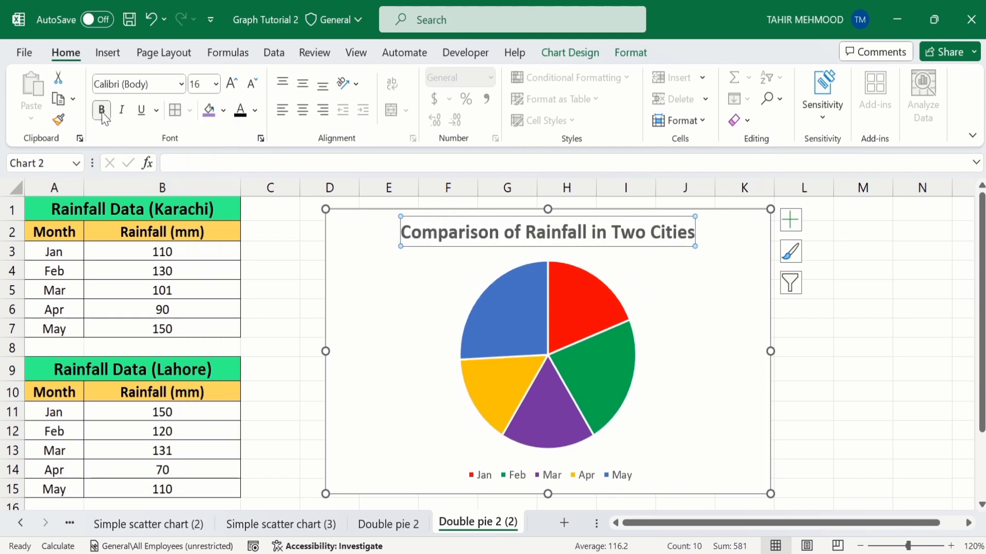
click(254, 111)
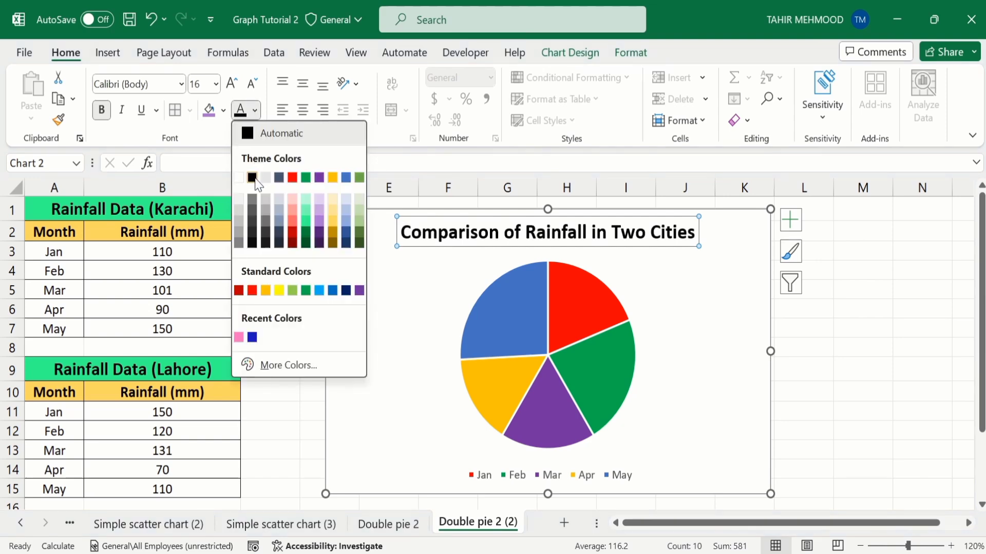
click(253, 178)
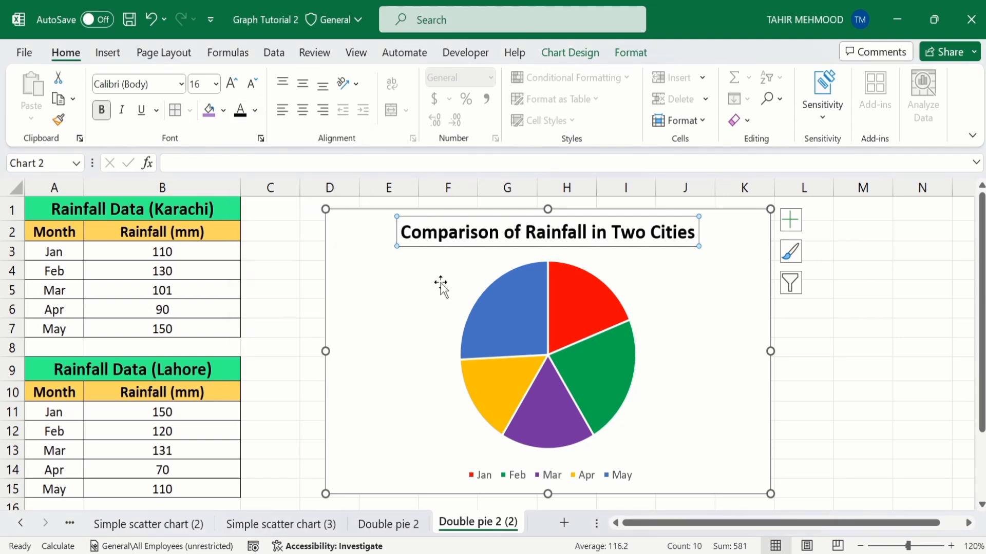
click(840, 355)
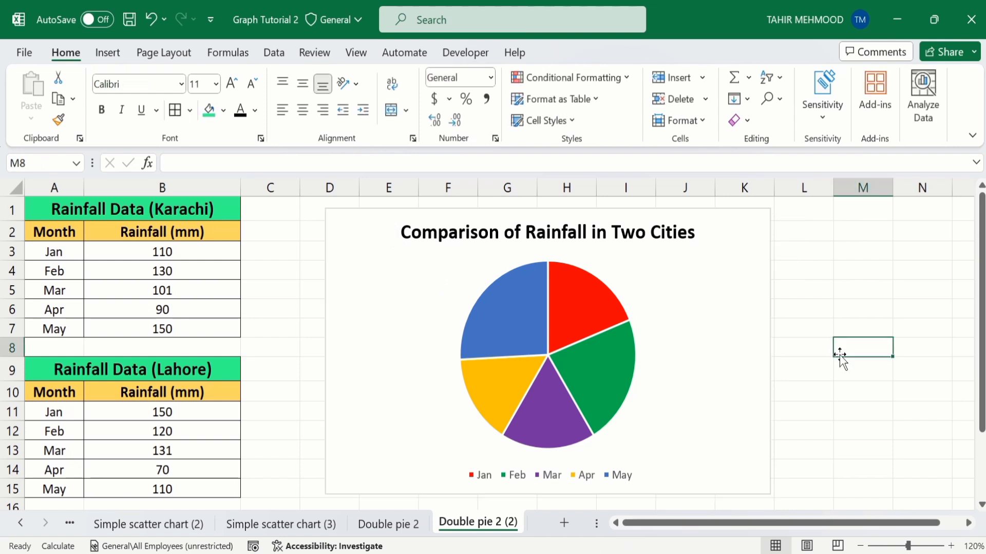
Give the pie series a solid line border with a width of 1 pt.
click(571, 304)
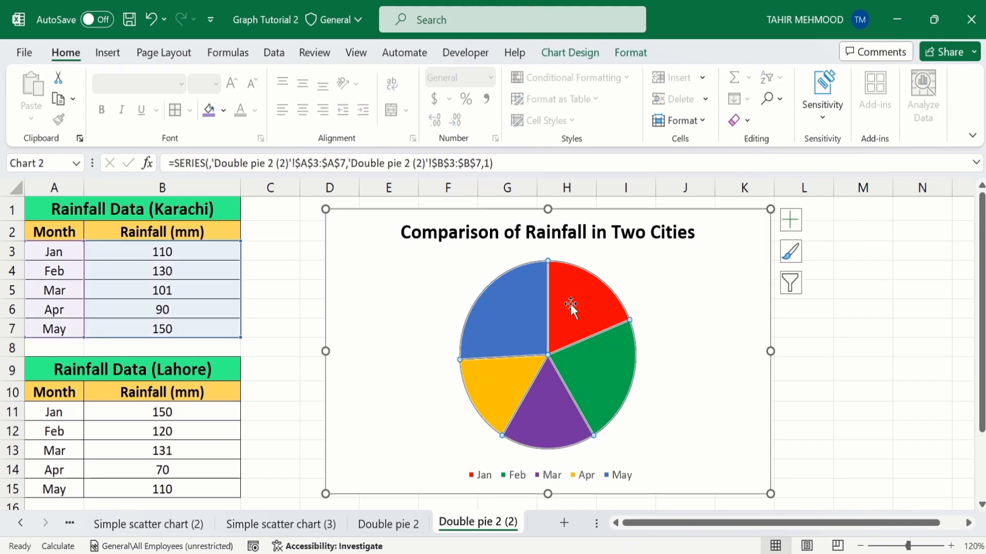
right_click(571, 304)
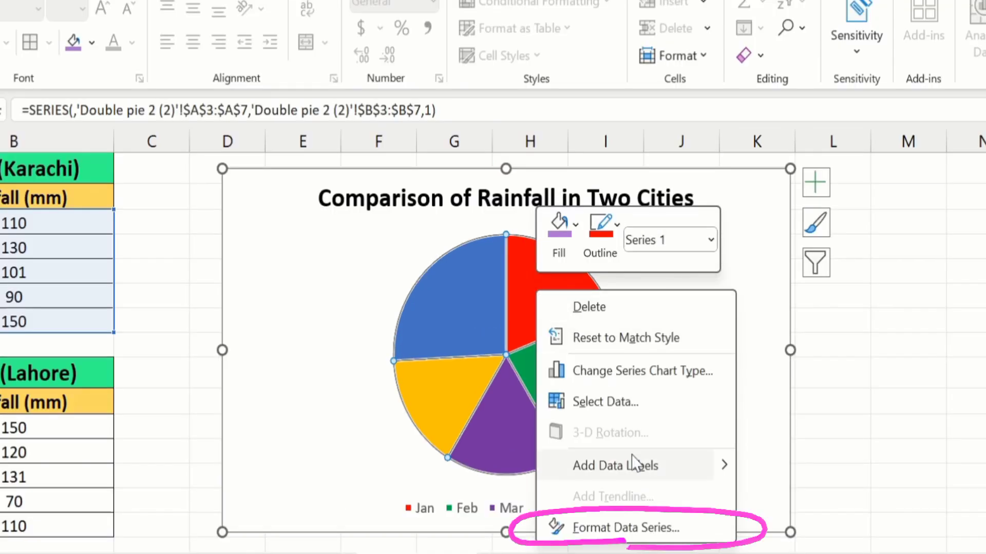
click(618, 529)
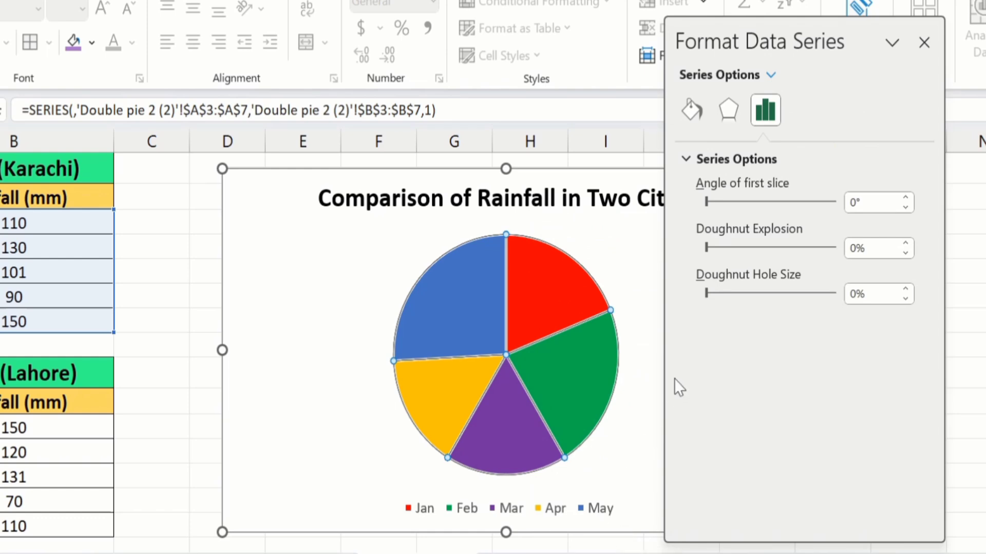
click(700, 108)
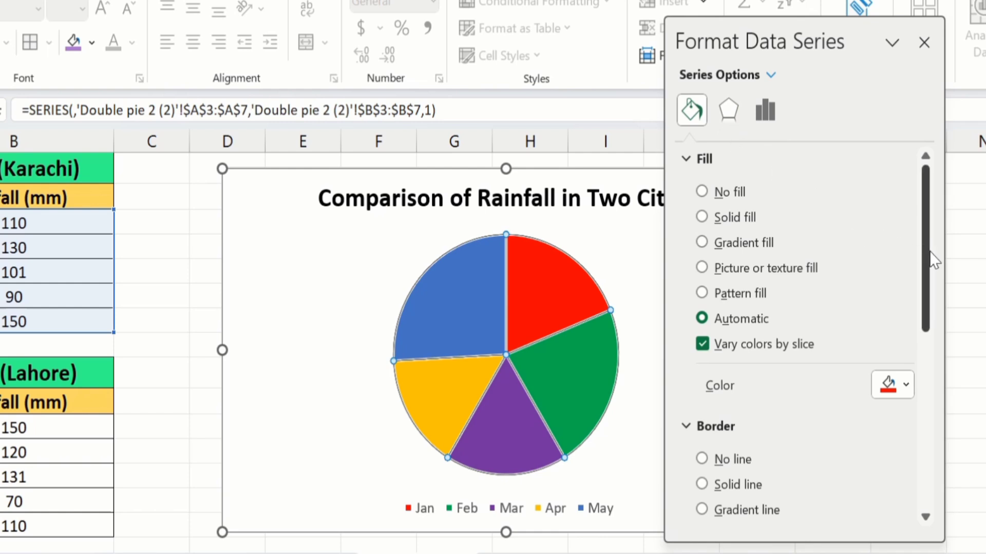
drag(929, 251, 931, 331)
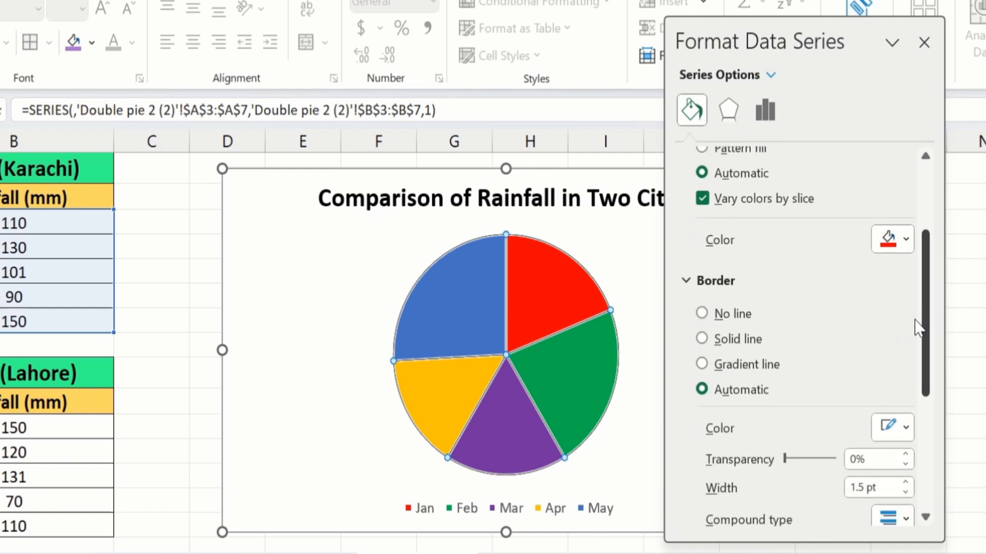
click(702, 340)
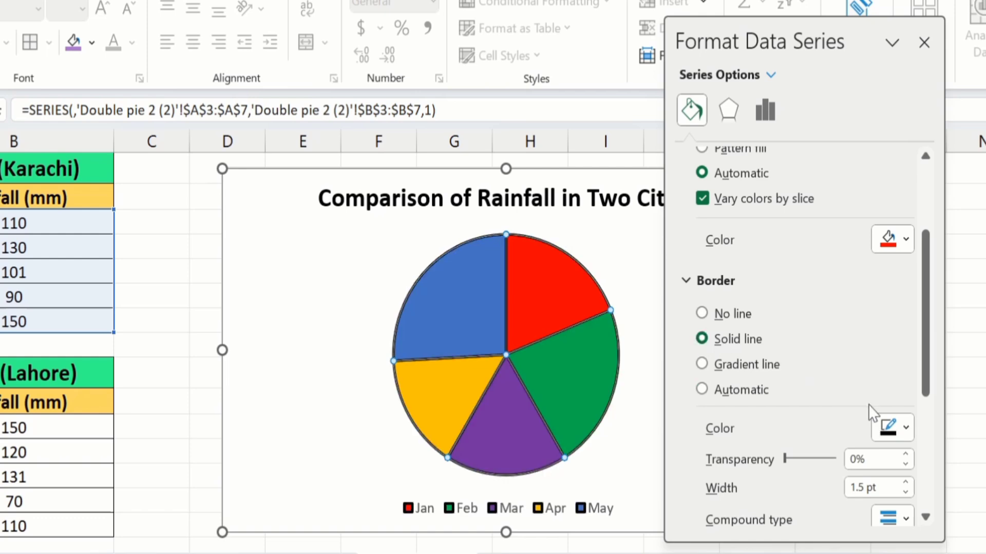
click(906, 493)
click(906, 493)
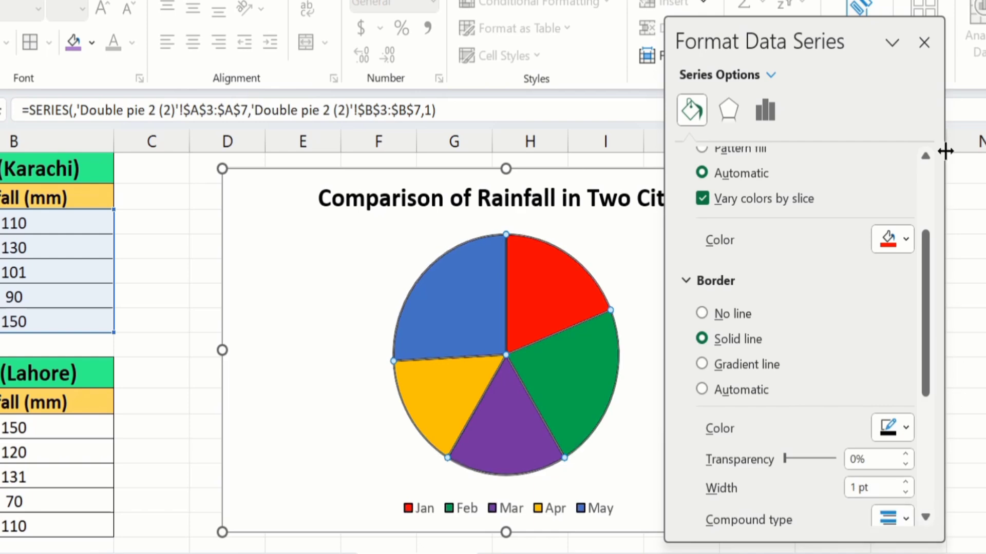
click(926, 46)
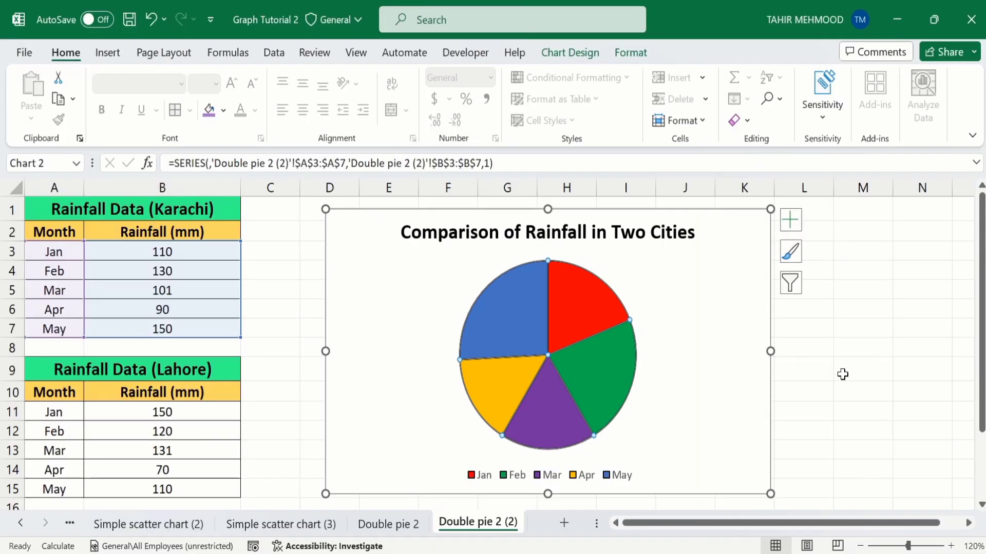
click(882, 380)
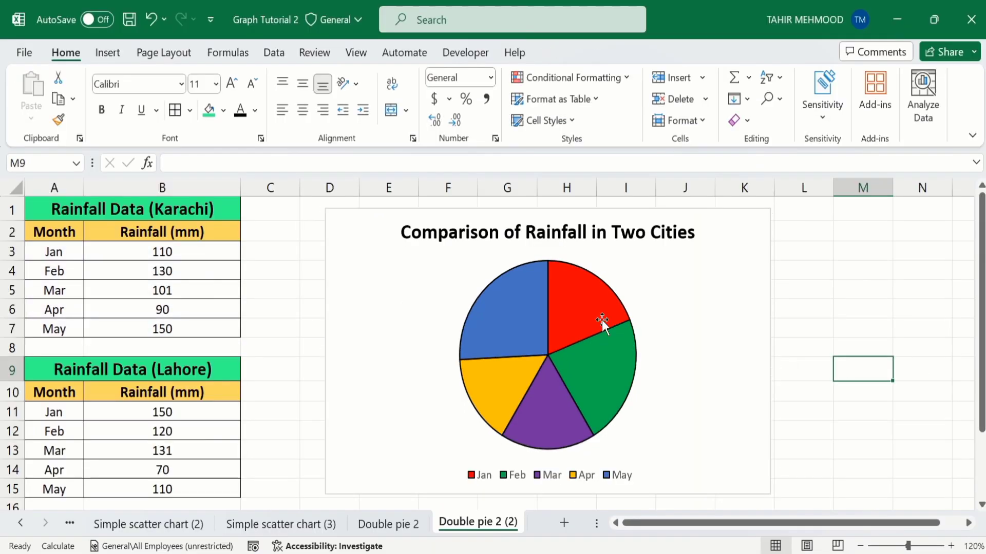
Show the color palettes available for the pie series.
click(576, 305)
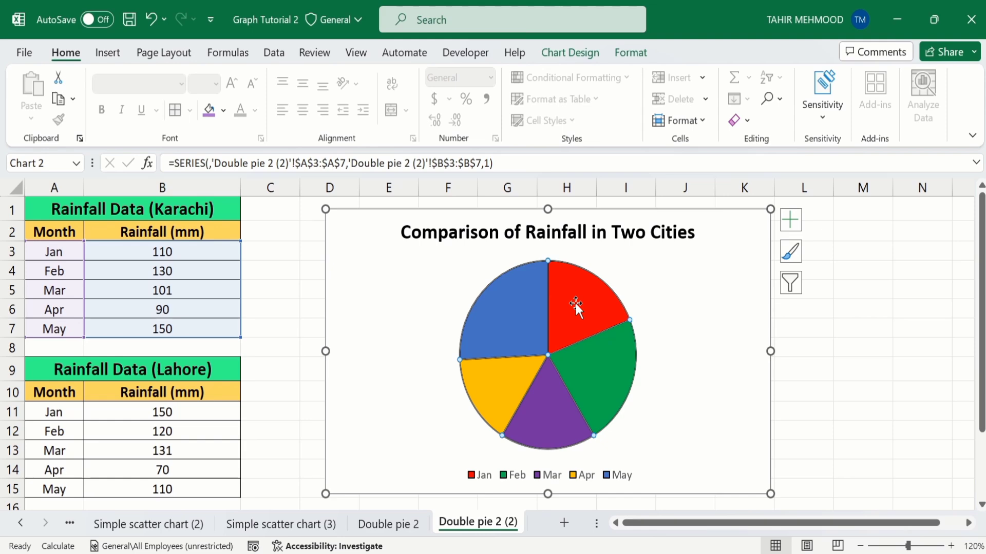
click(573, 52)
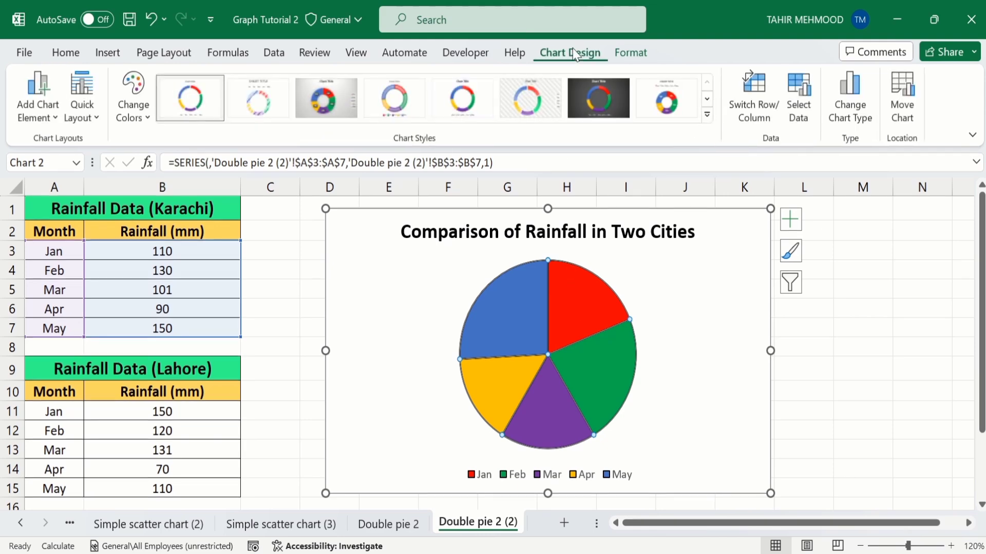
click(148, 125)
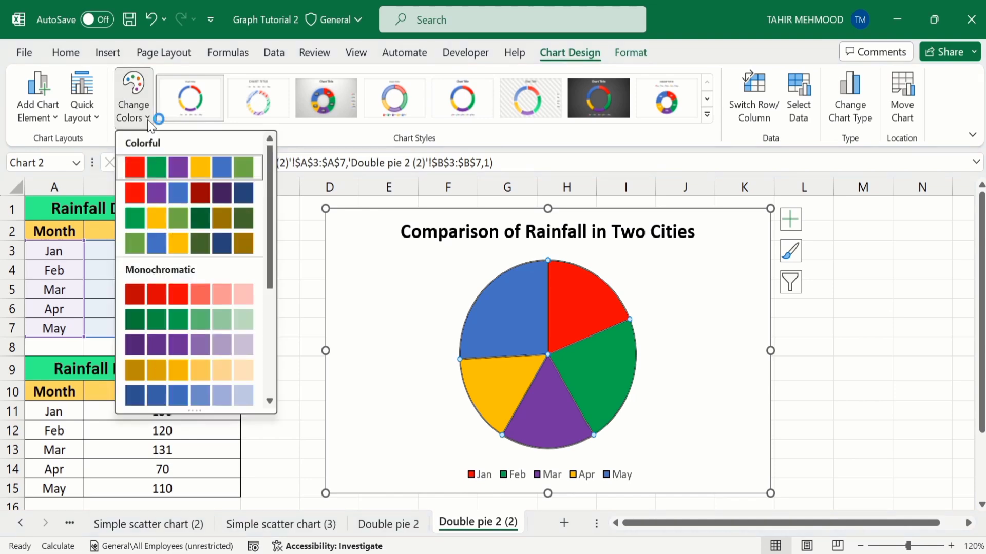
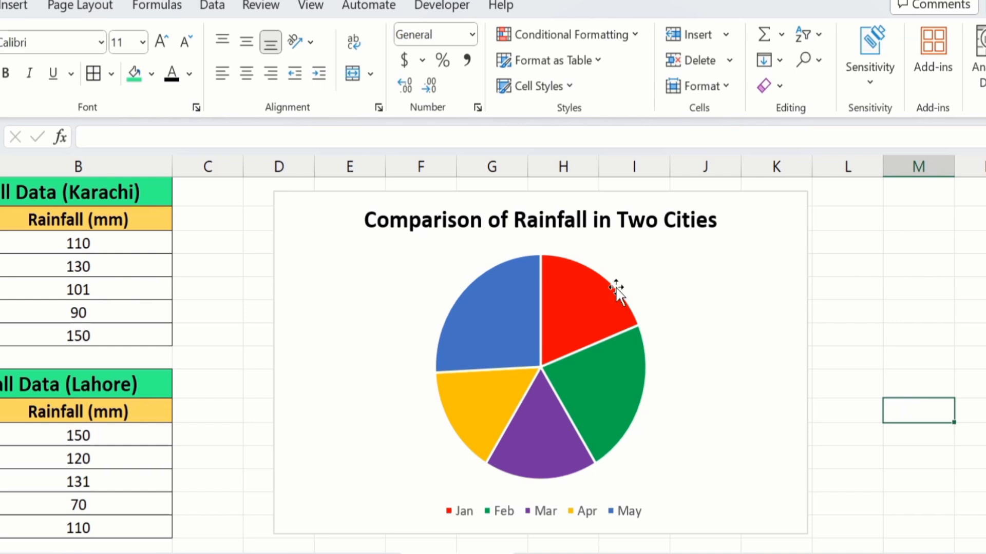
Give only the Jan slice of the pie a solid fill in standard red.
click(574, 316)
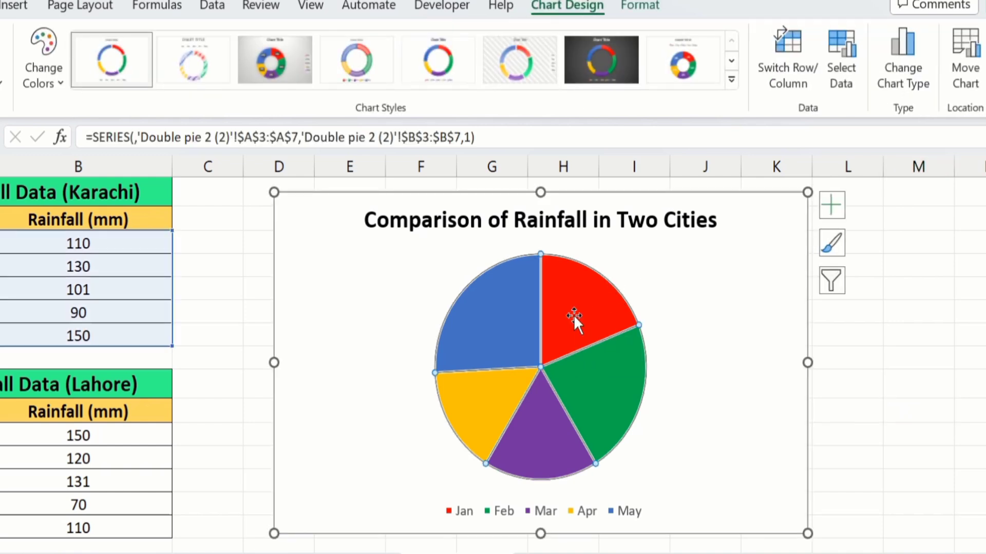
click(574, 315)
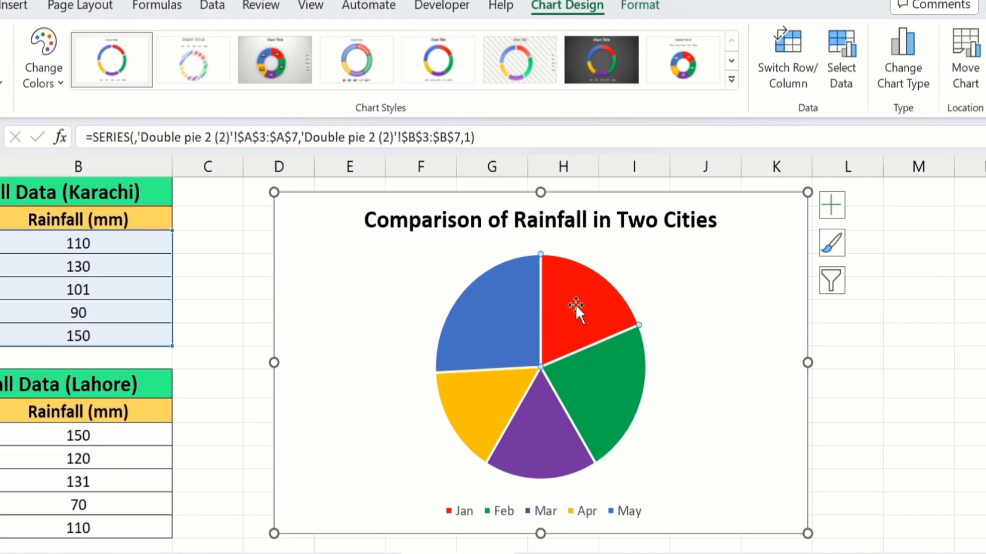
right_click(575, 304)
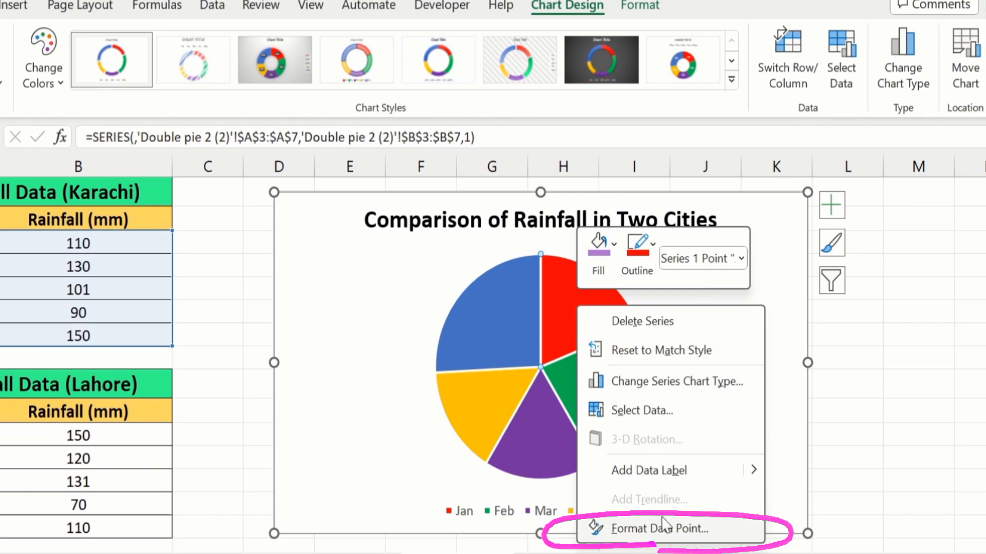
click(673, 529)
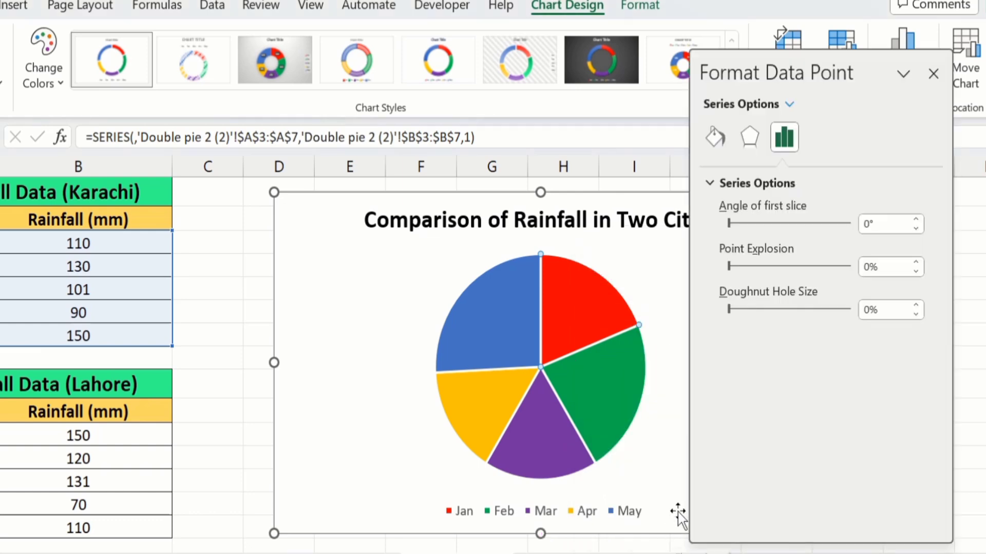
click(716, 135)
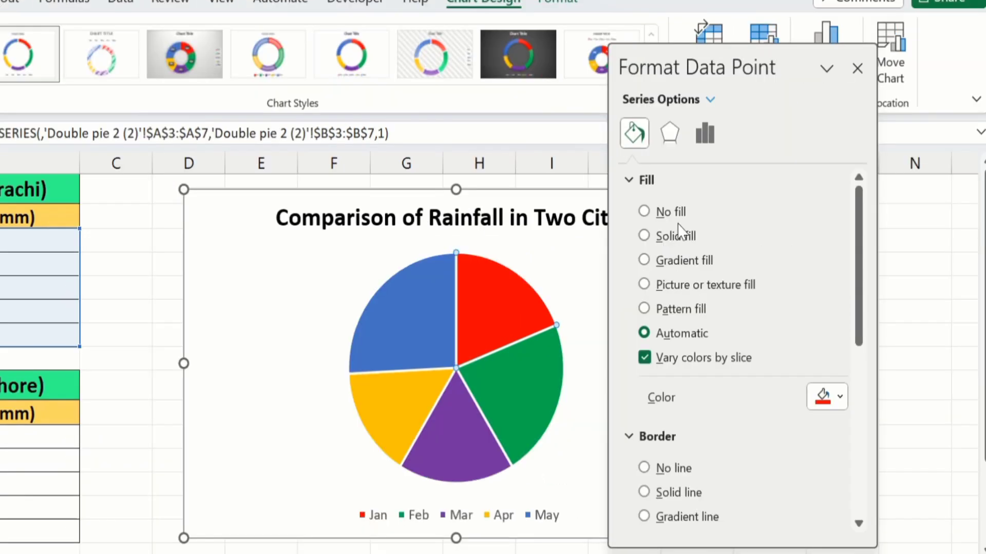
click(644, 236)
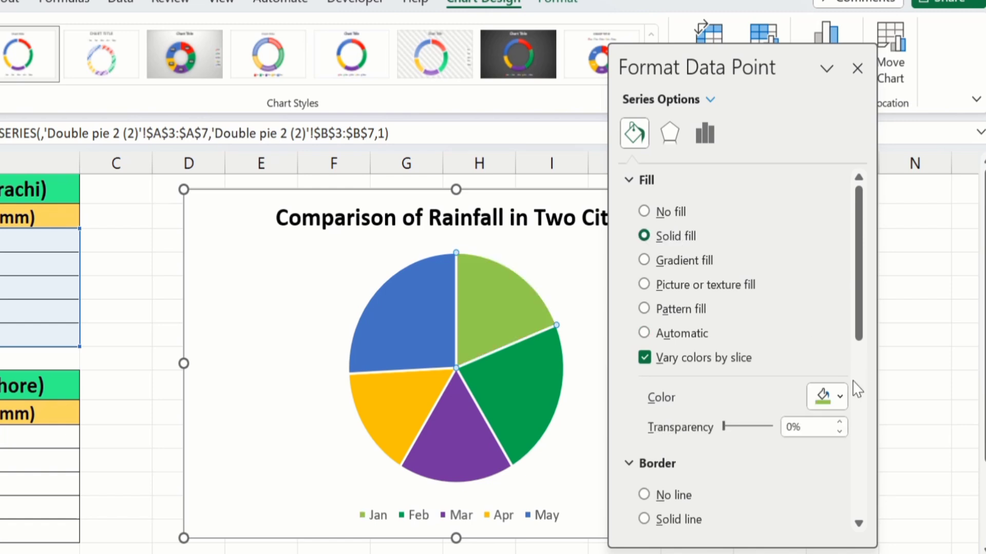
click(839, 400)
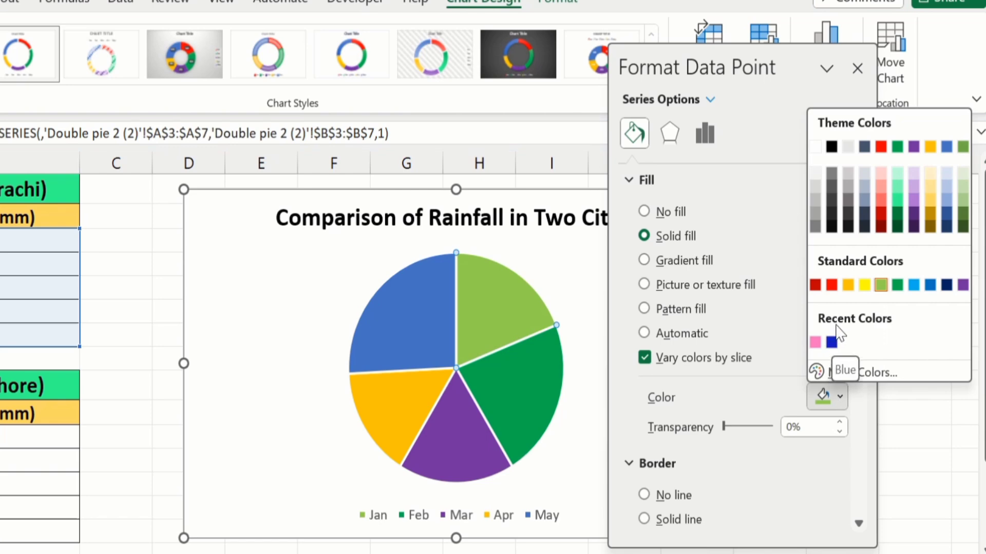
click(831, 286)
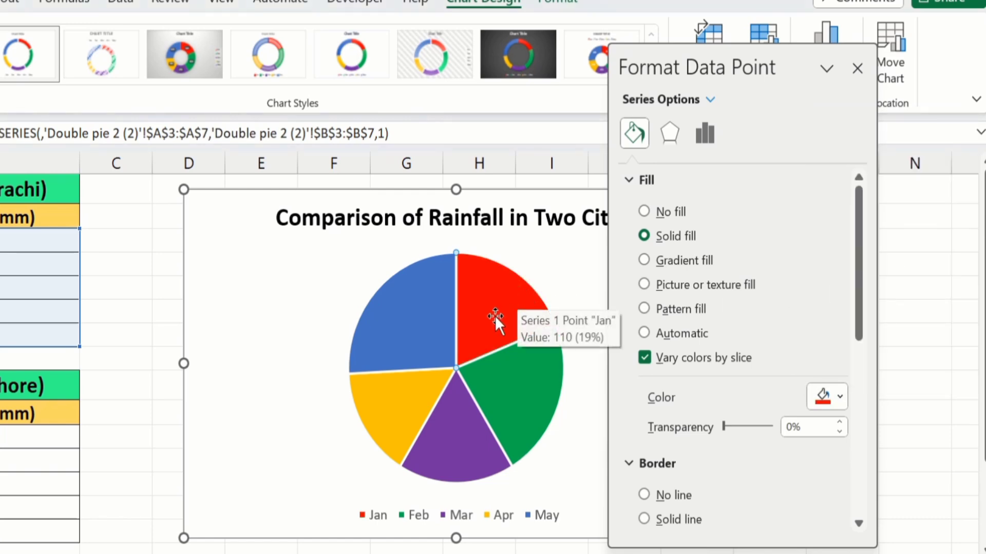
Give the May slice a solid fill in standard light blue.
click(418, 309)
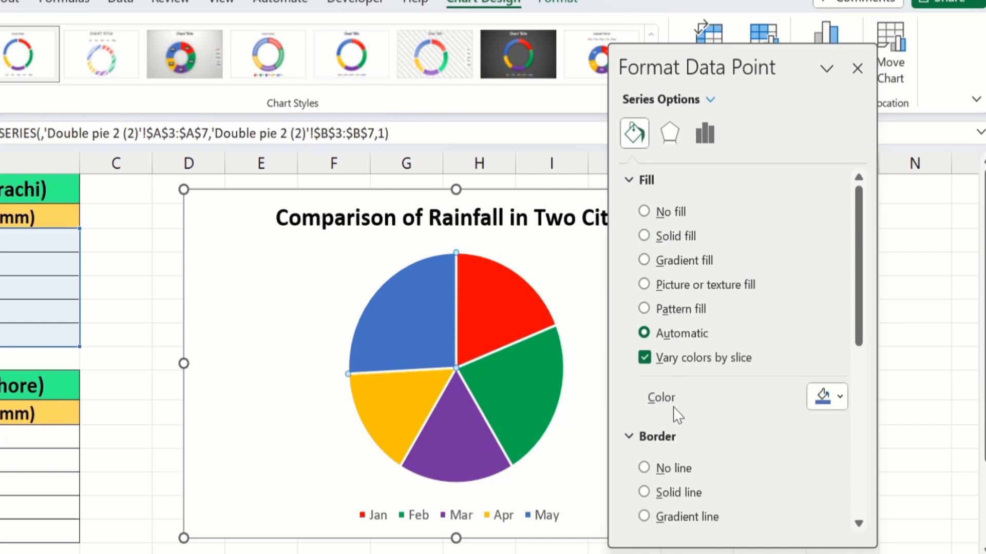
click(645, 237)
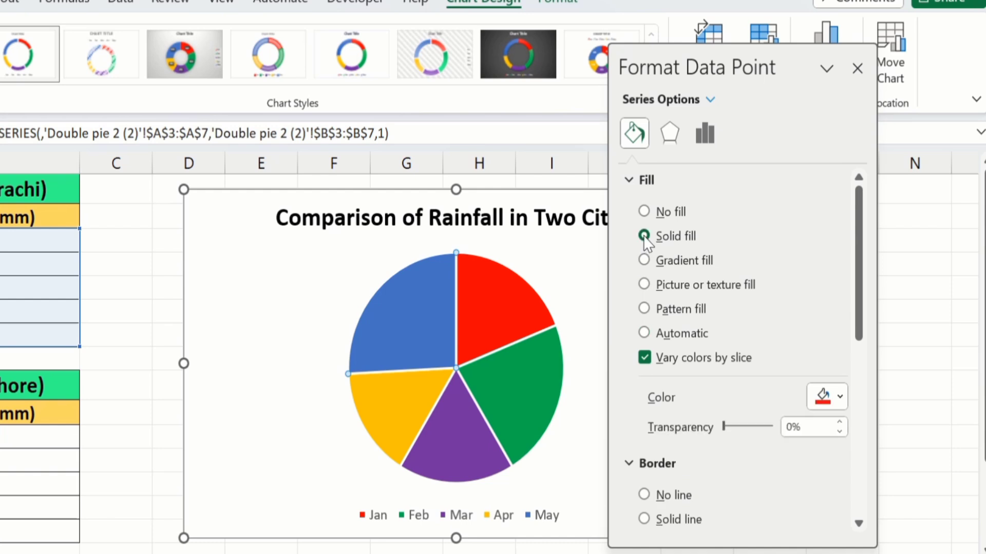
click(839, 391)
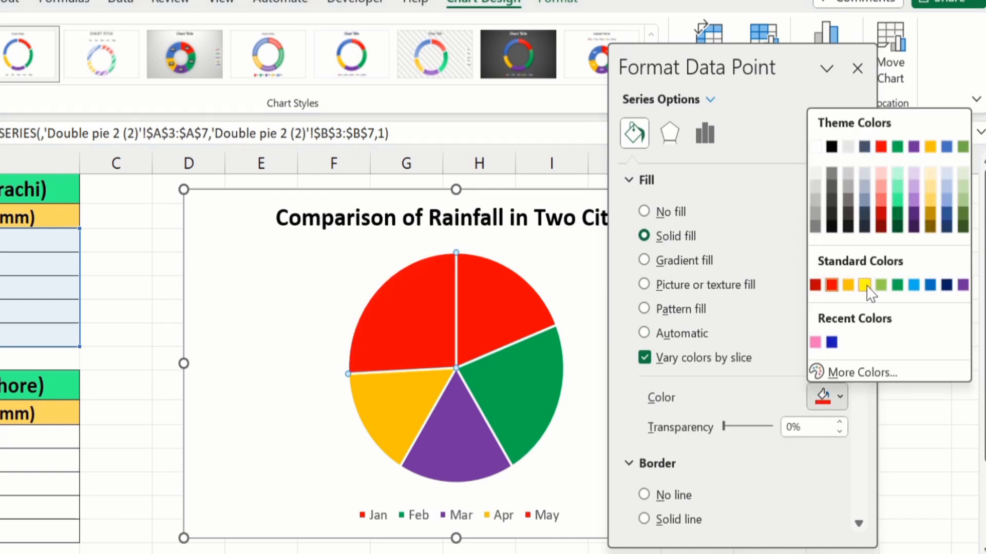
click(914, 286)
click(833, 389)
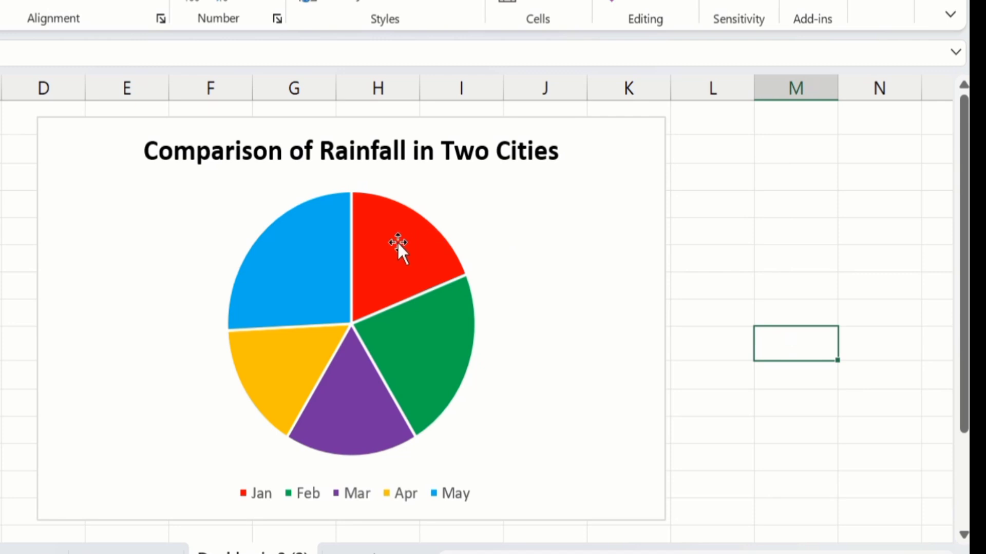
Add data labels to the slices of the pie series.
click(398, 245)
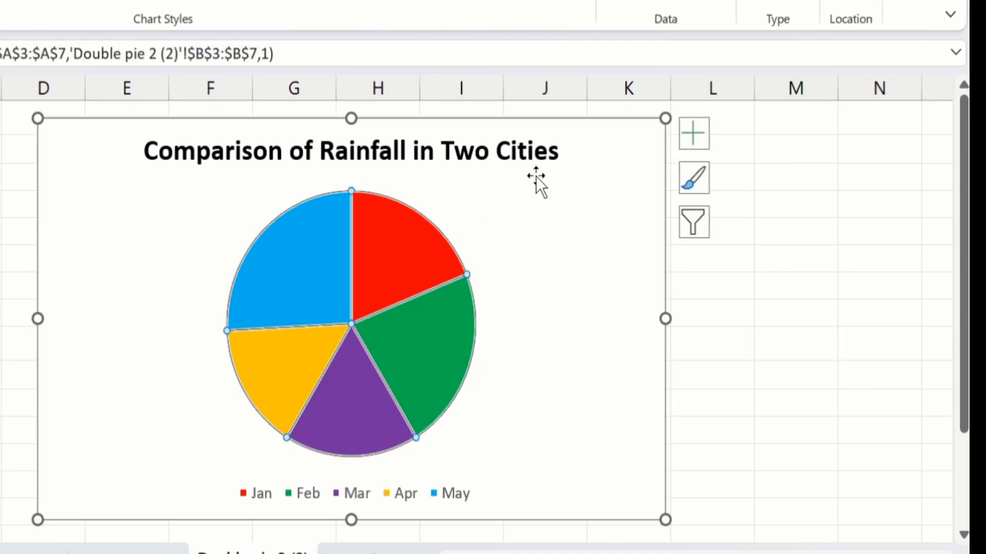
click(692, 128)
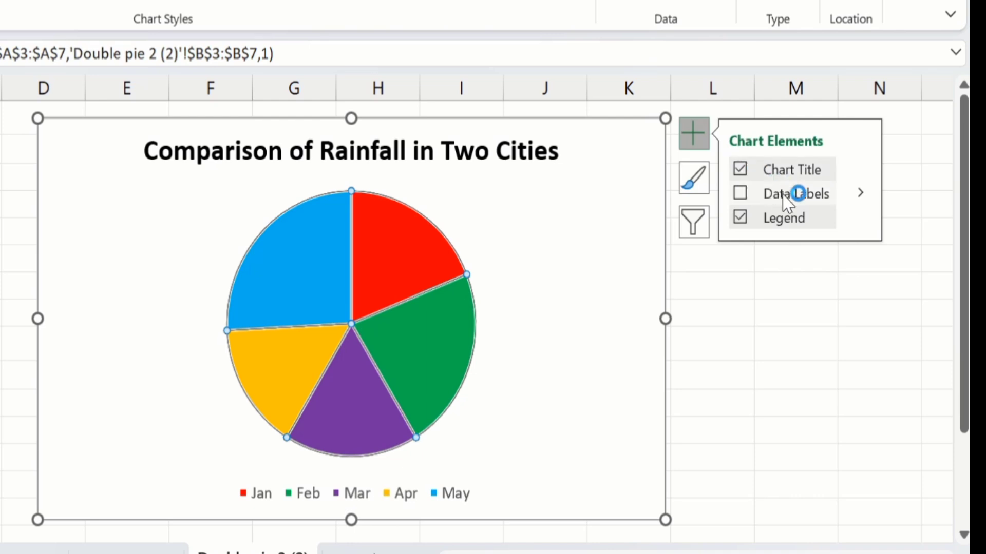
click(740, 194)
click(741, 193)
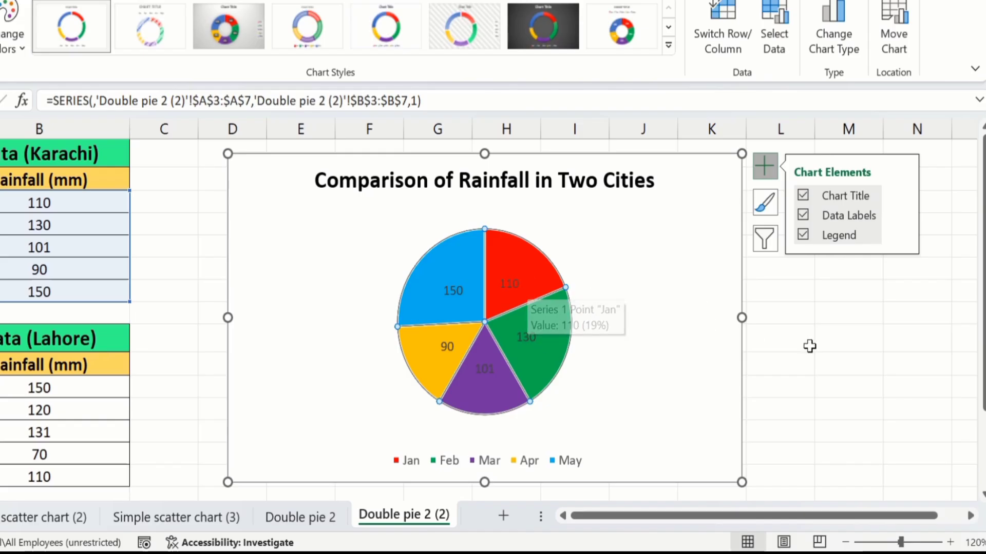
click(810, 346)
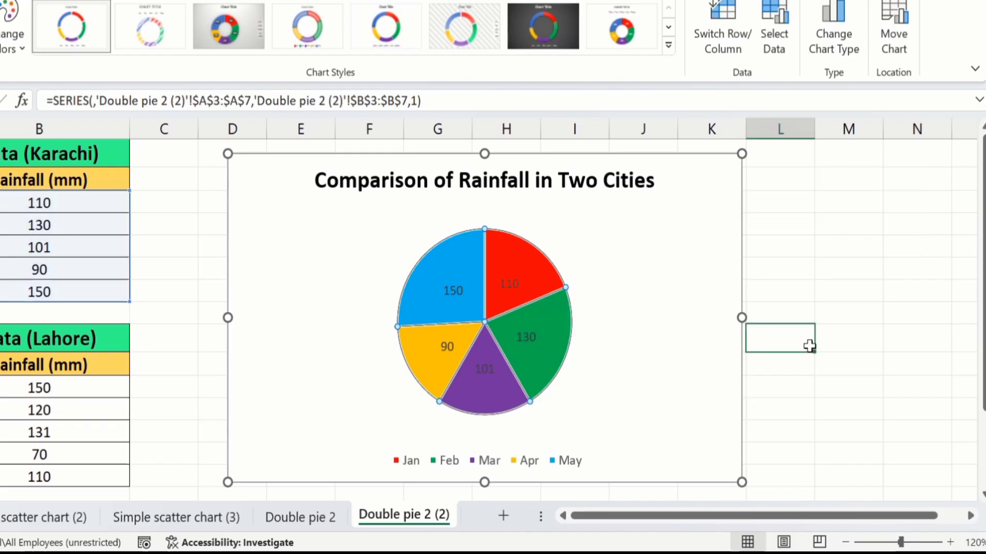
Include the category name with the value in the data labels, separated by a new line.
click(508, 283)
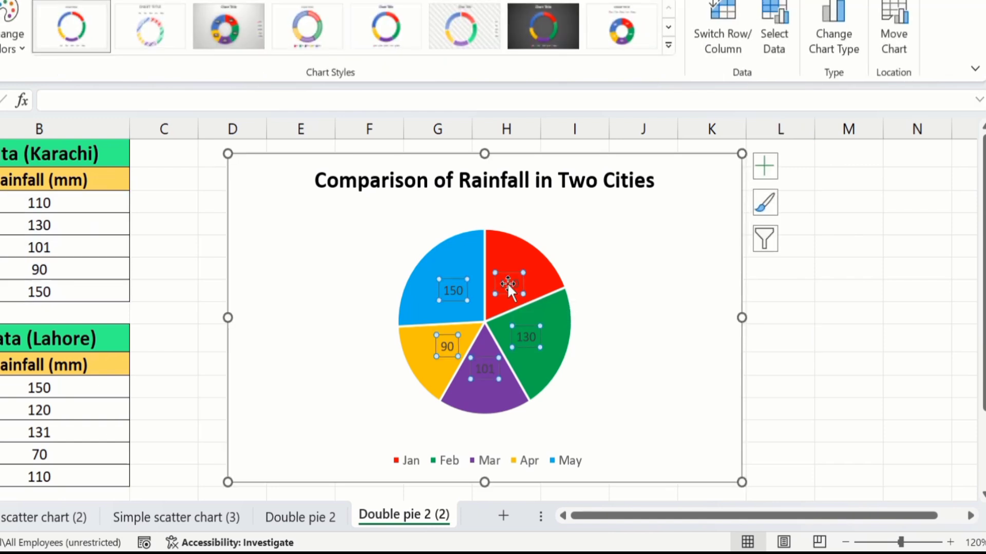
right_click(507, 283)
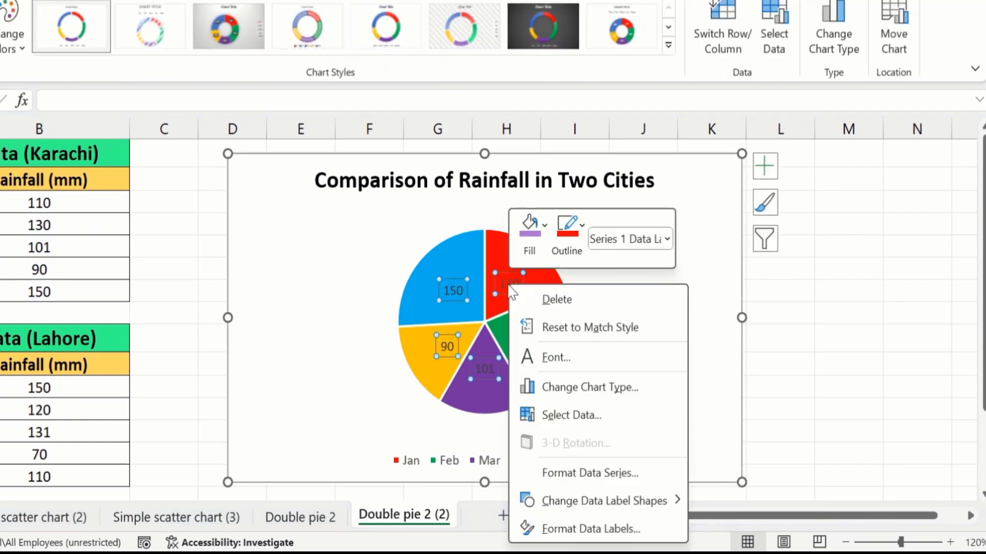
click(592, 532)
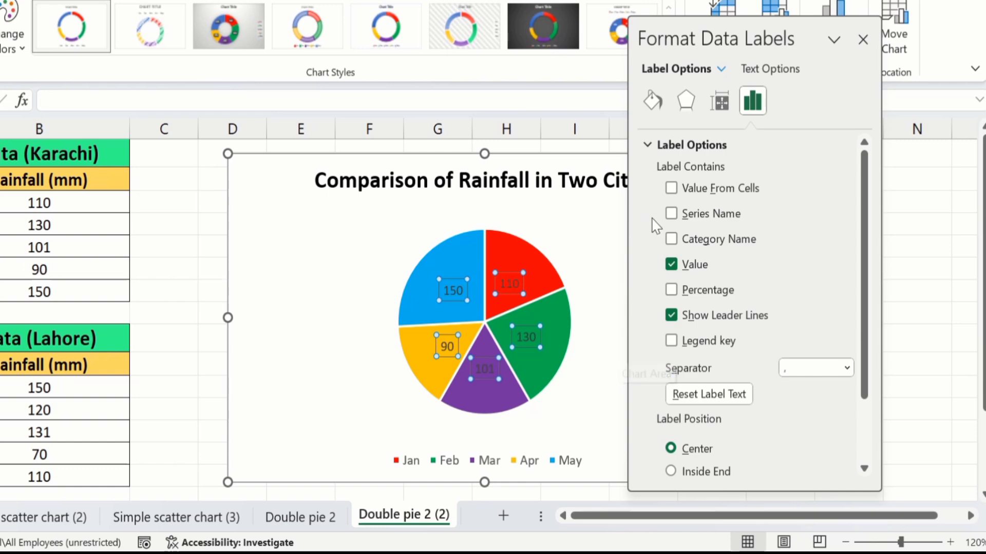
click(671, 239)
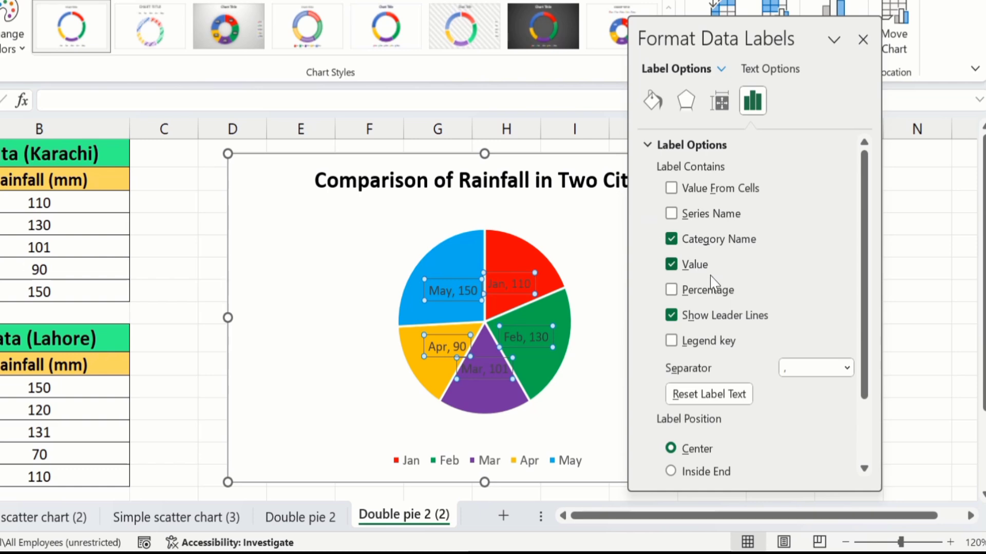
click(847, 368)
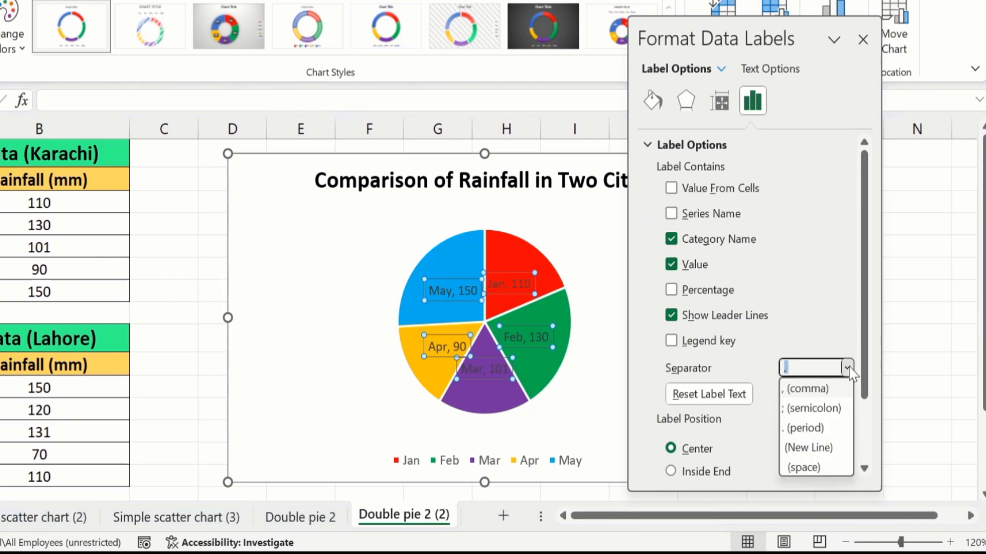
click(832, 450)
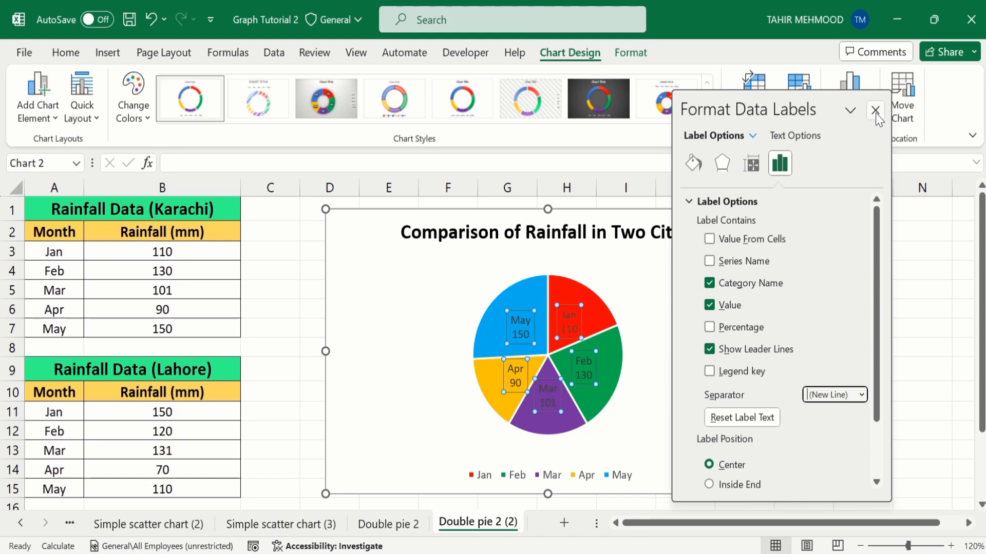
click(863, 40)
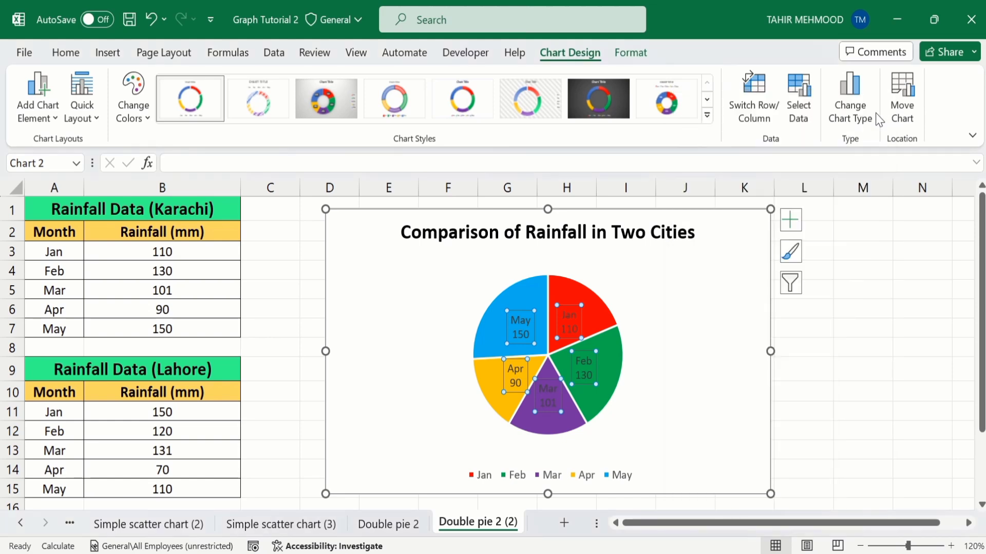
click(873, 392)
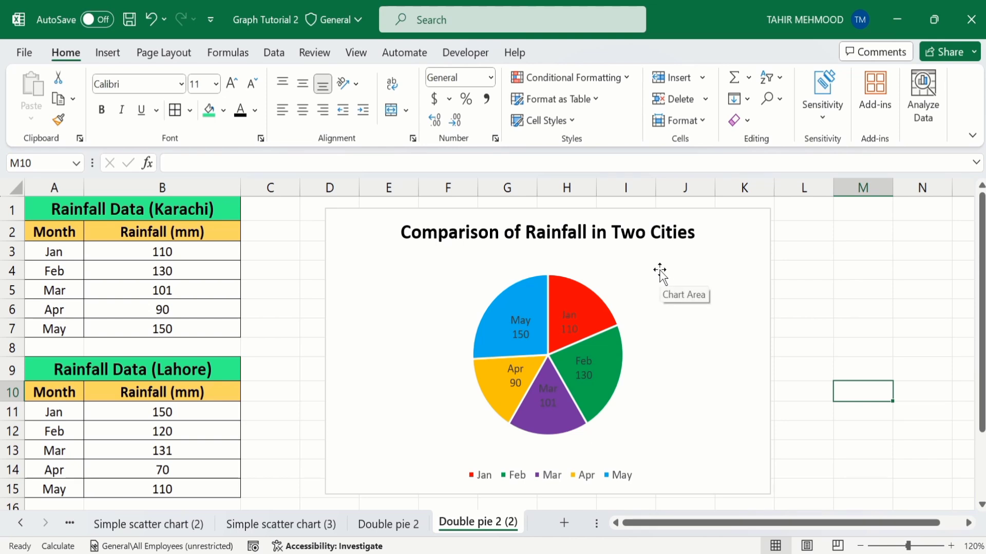
Add a second data series named "Lahore" to the chart, using the Lahore rainfall values in B11:B15.
right_click(606, 286)
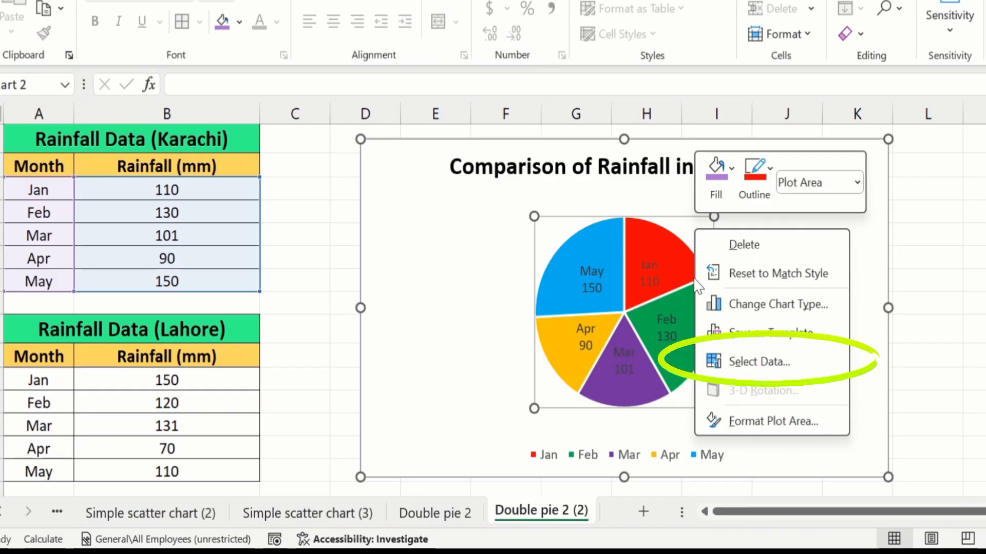
click(760, 362)
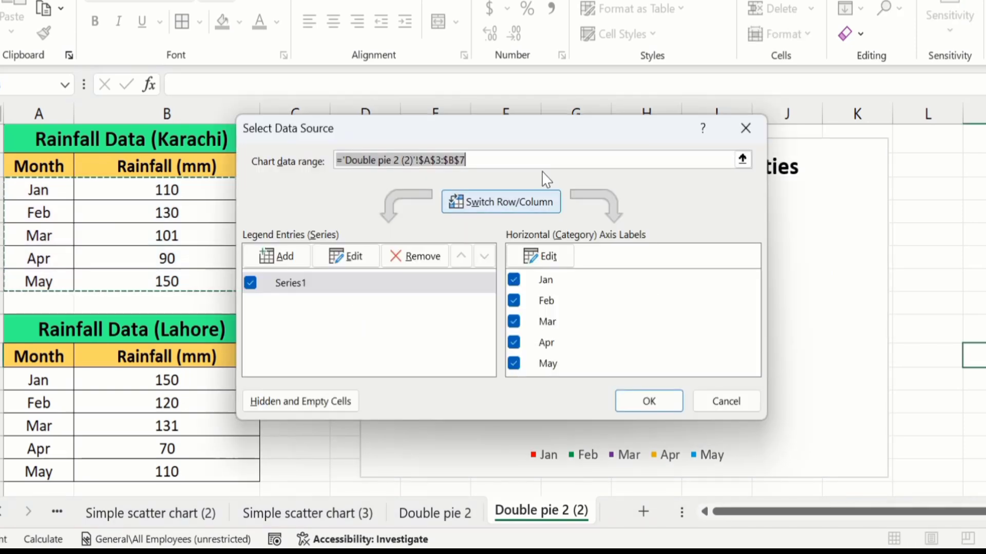
drag(504, 121, 628, 117)
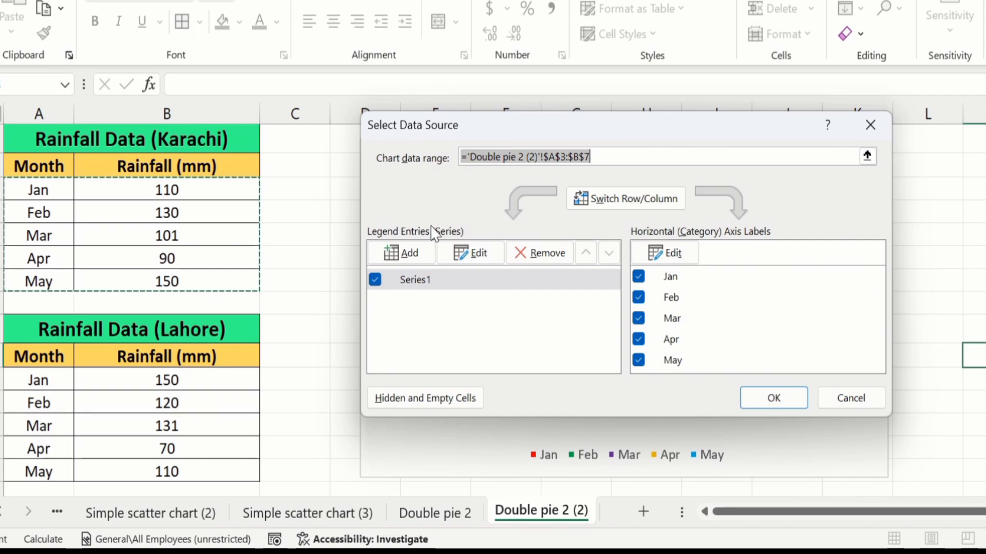
click(402, 252)
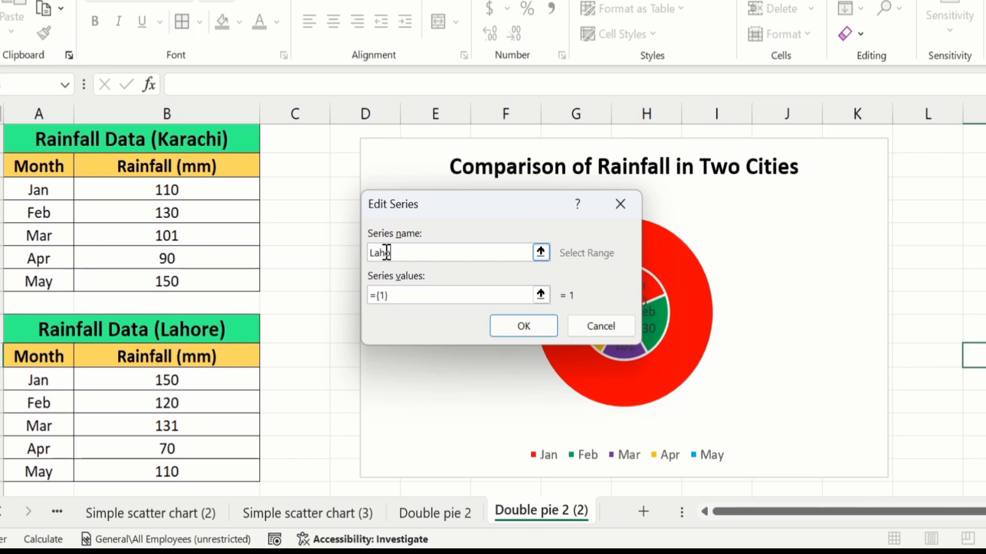
click(395, 297)
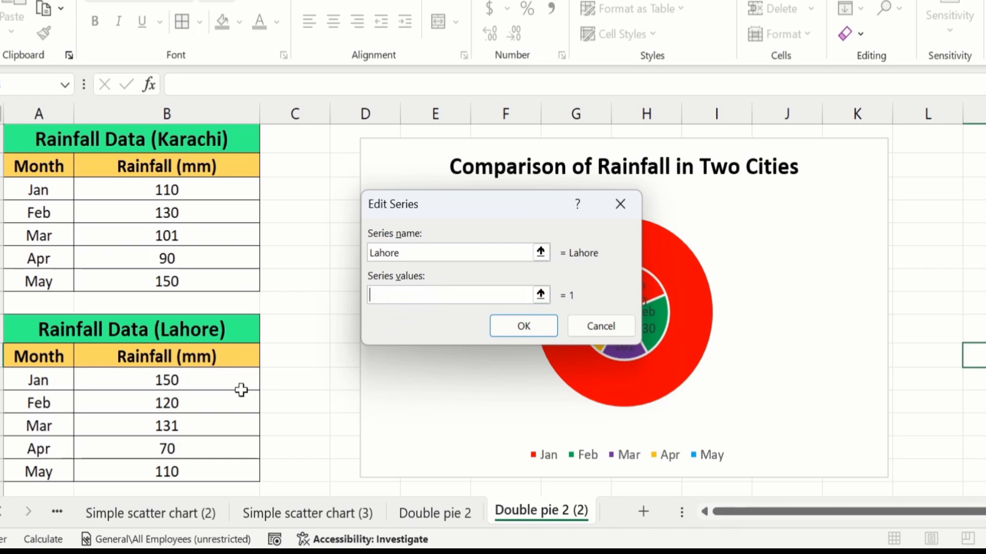
click(207, 380)
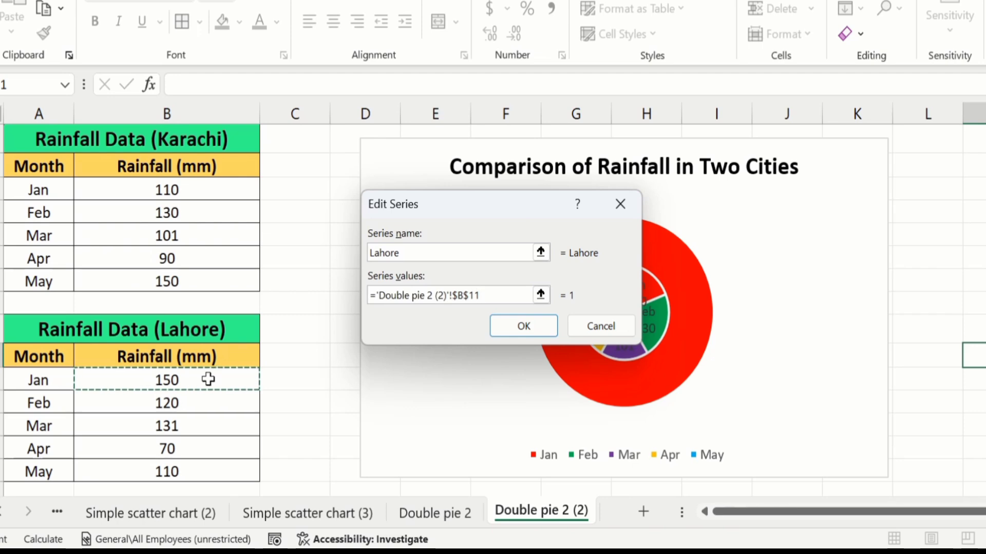
drag(207, 380, 202, 467)
click(513, 327)
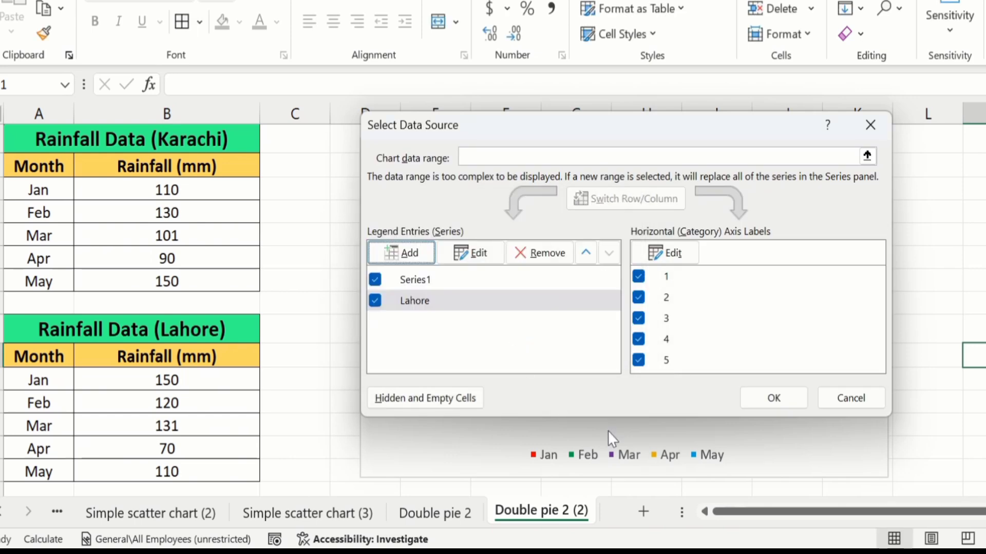
Apply the data source changes to plot the Lahore series in the chart.
click(775, 400)
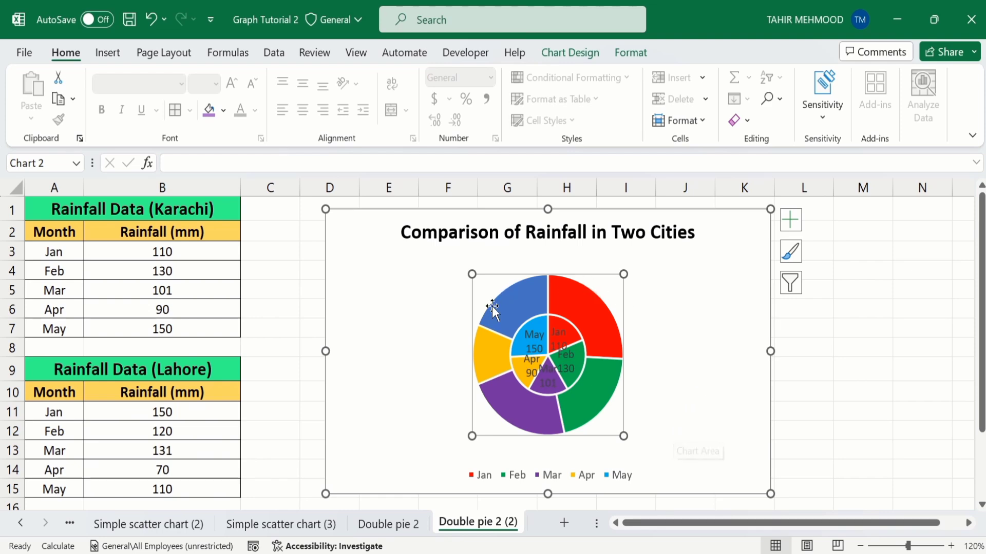
click(819, 344)
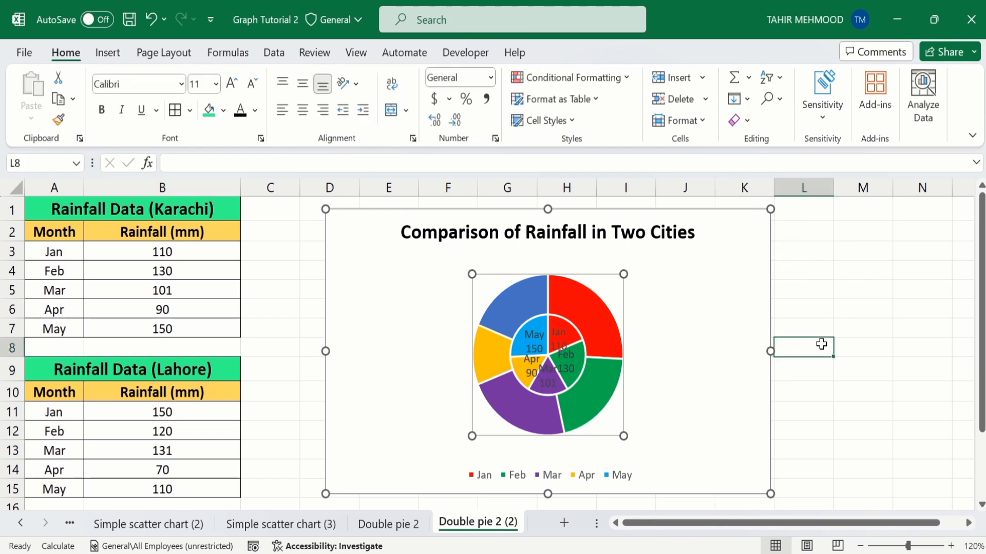
Delete the chart title and enlarge the plot area up and to the left into the freed space.
click(589, 234)
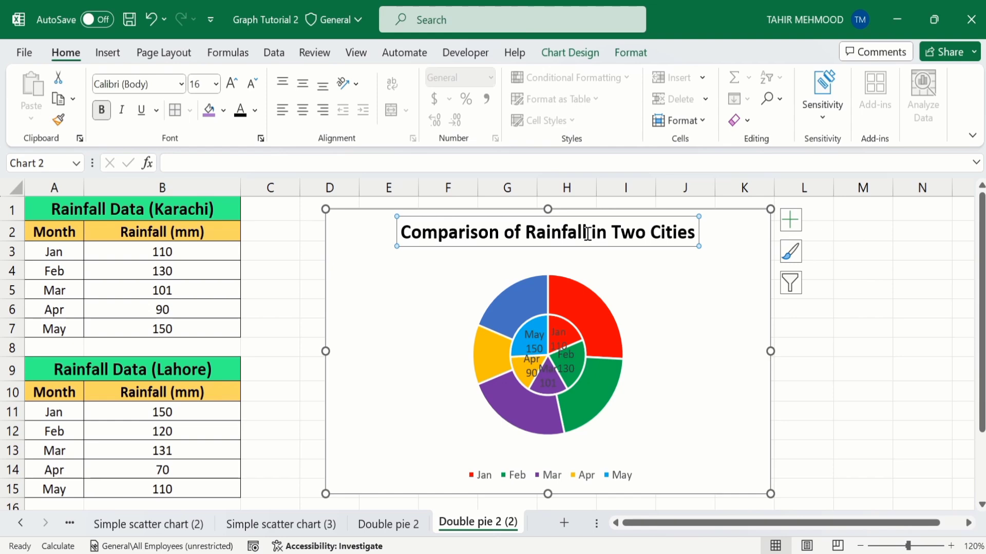
key(Delete)
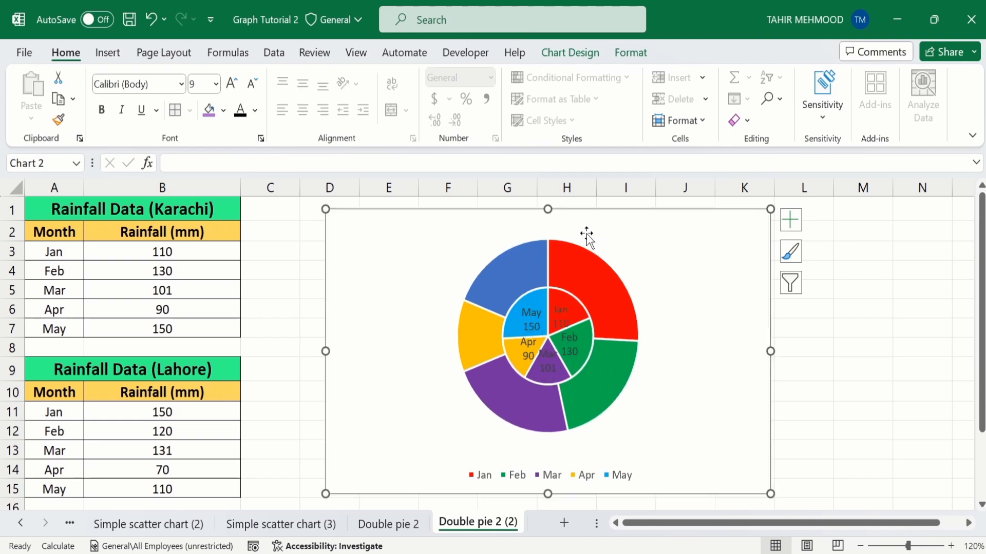
click(466, 254)
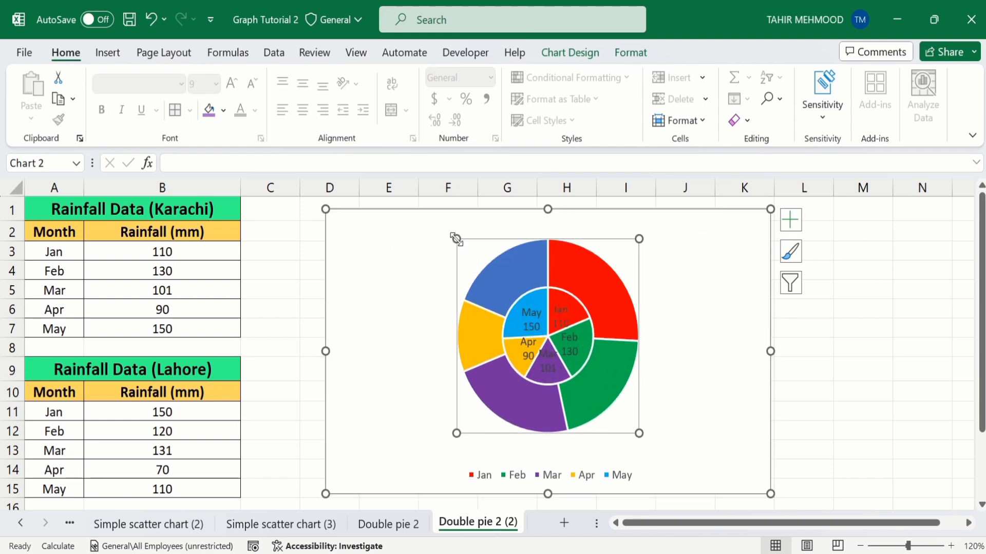
drag(456, 239, 455, 219)
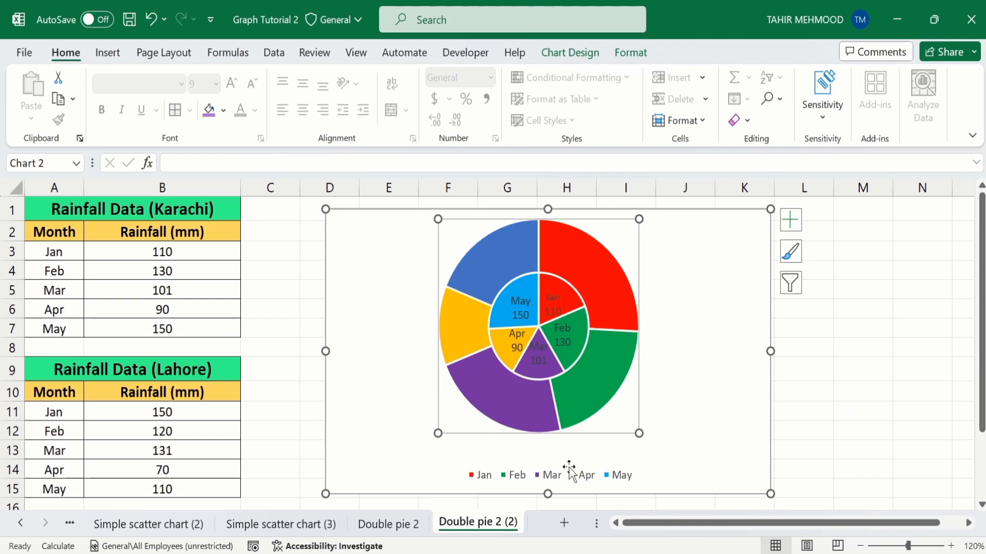
Set the chart legend's position to Right and close the legend formatting.
click(549, 483)
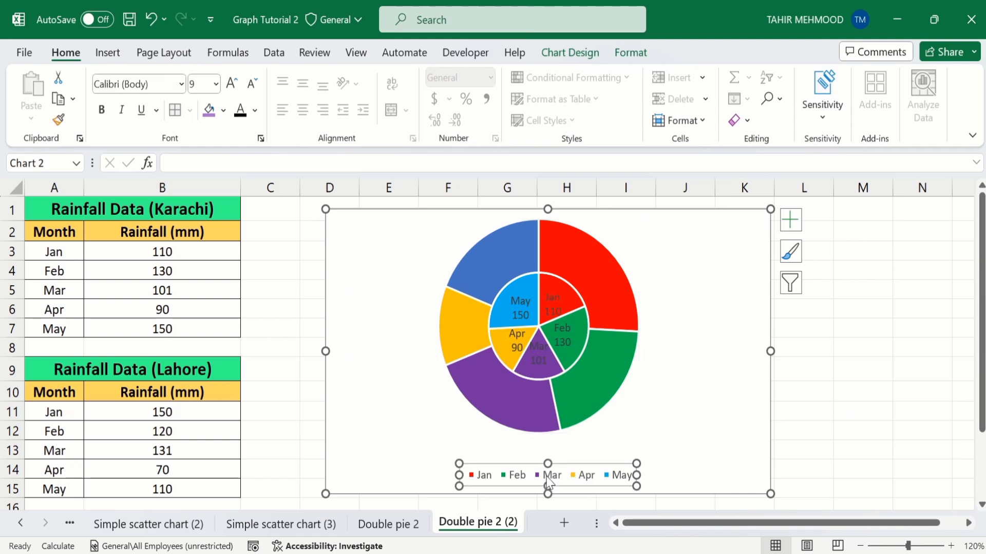
right_click(548, 482)
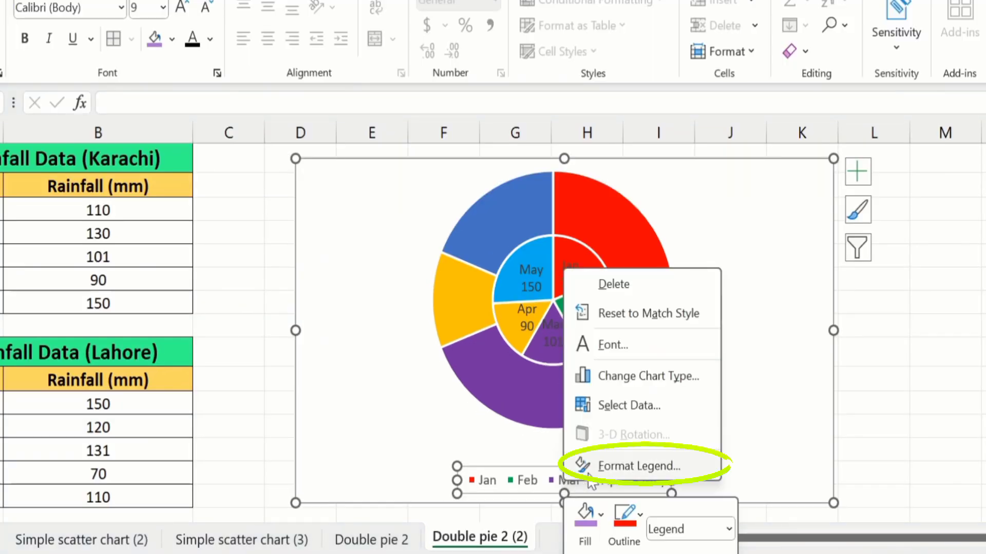
click(614, 467)
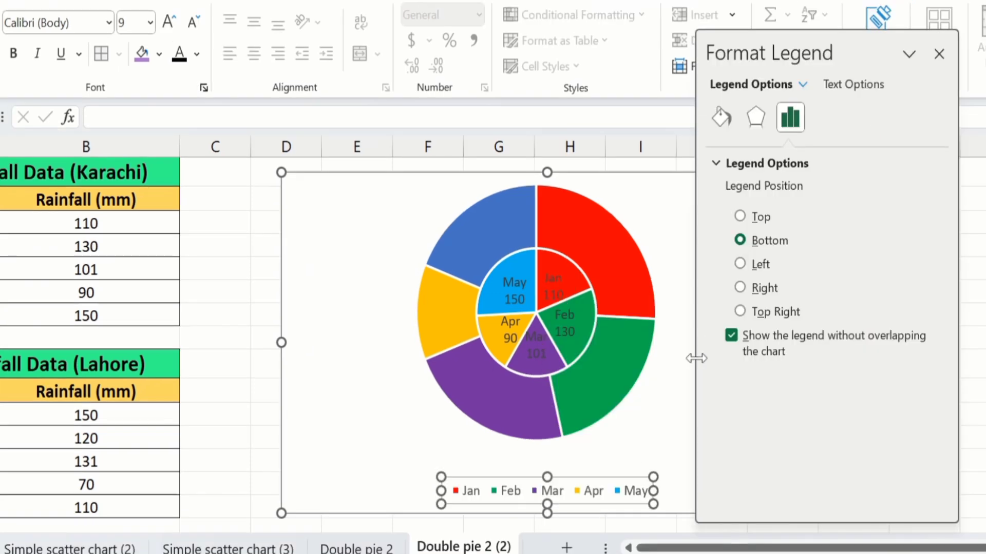
click(740, 288)
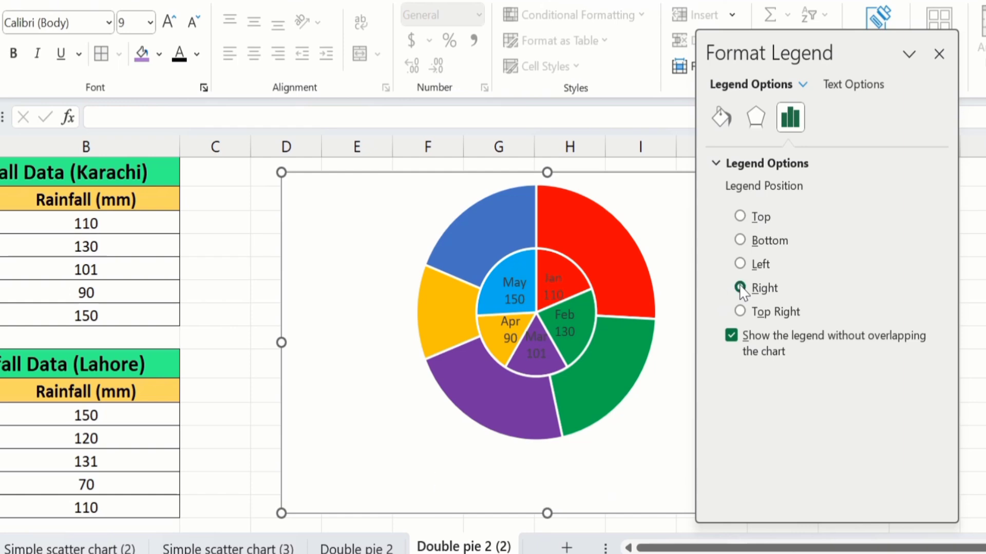
click(939, 54)
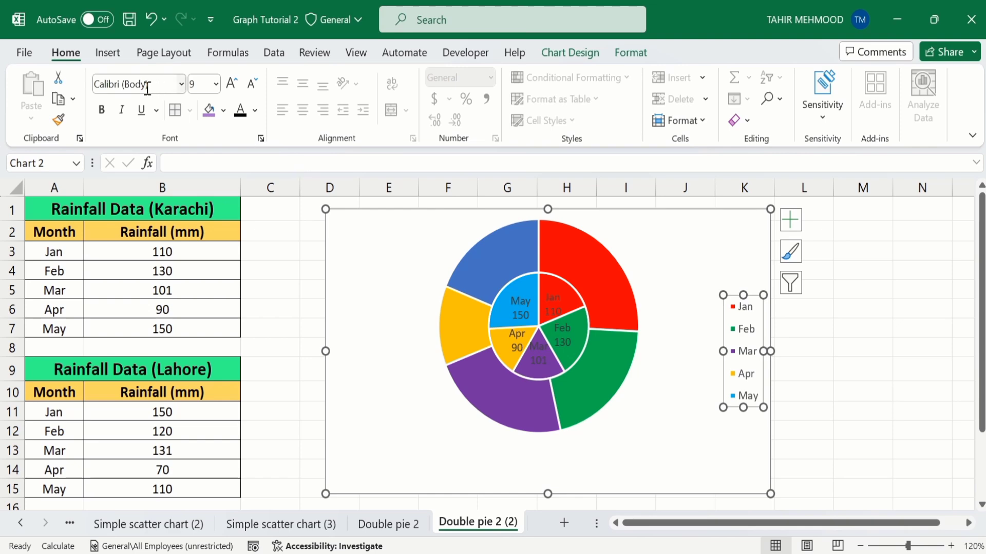
Make the legend text bold and set its font size to 12.
click(102, 114)
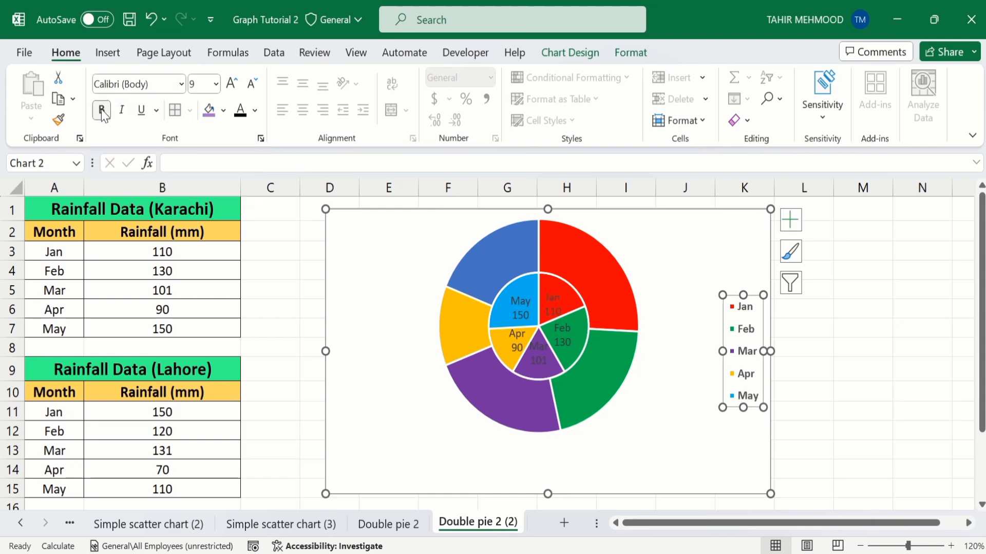
click(216, 84)
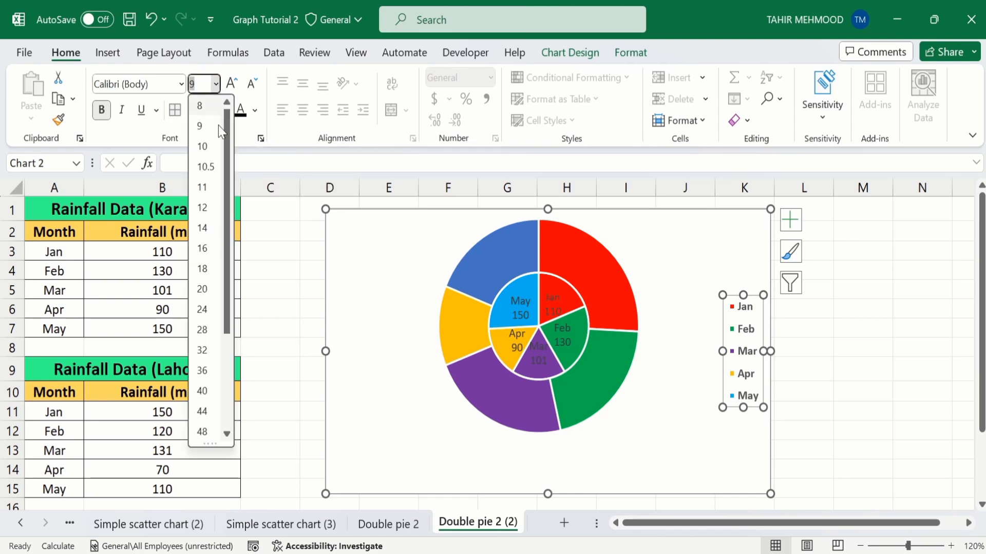
click(204, 204)
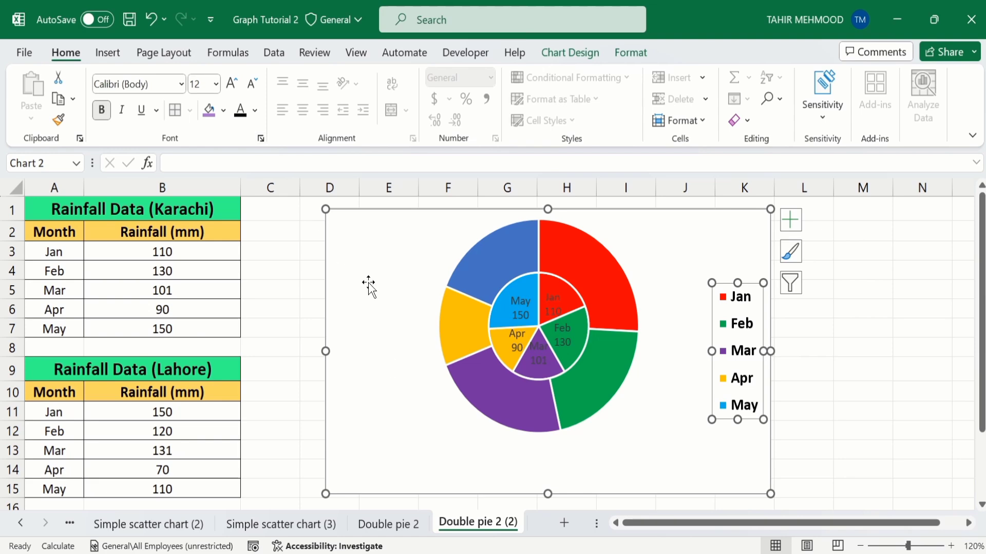
Enlarge the plot area further from its lower-left corner, down to just above the chart's lower edge.
click(422, 260)
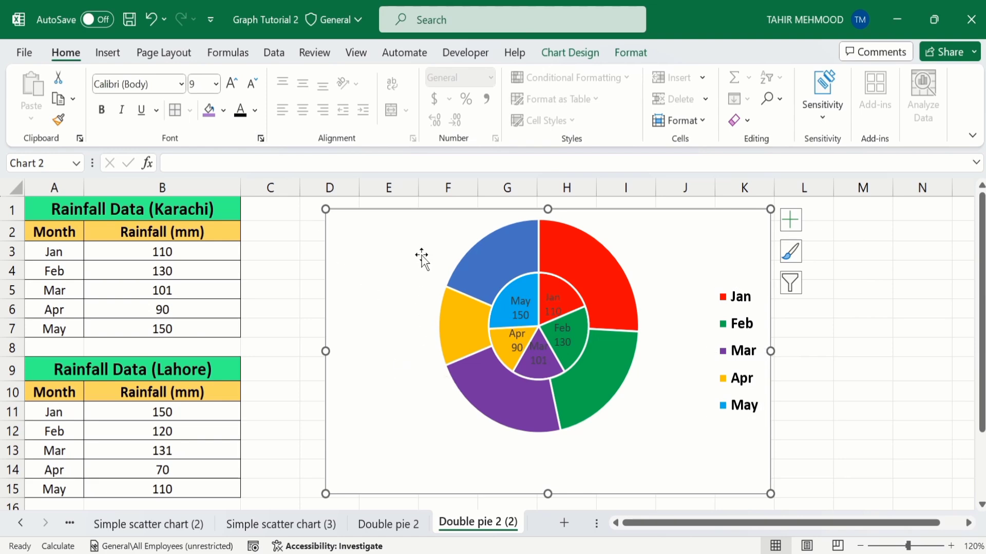
click(447, 249)
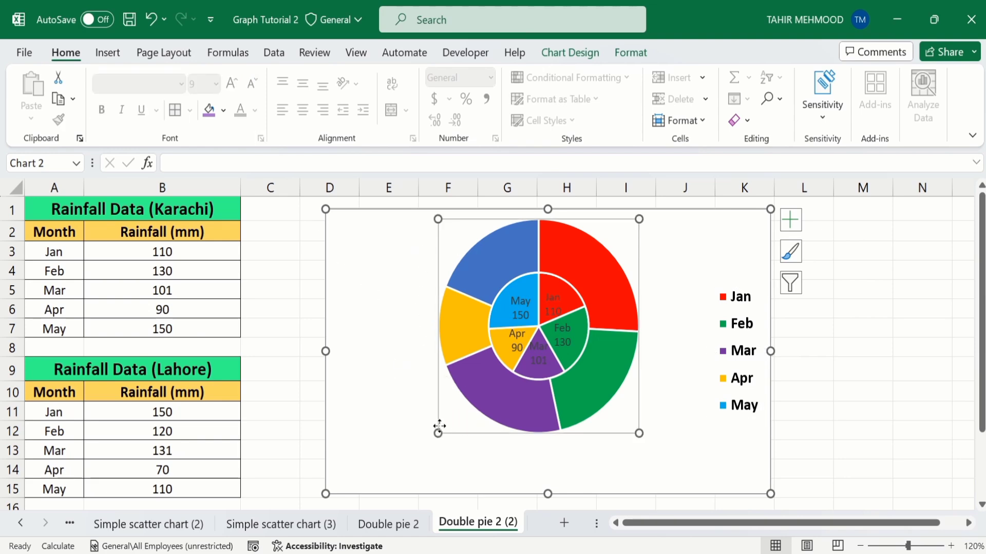
drag(437, 434, 416, 471)
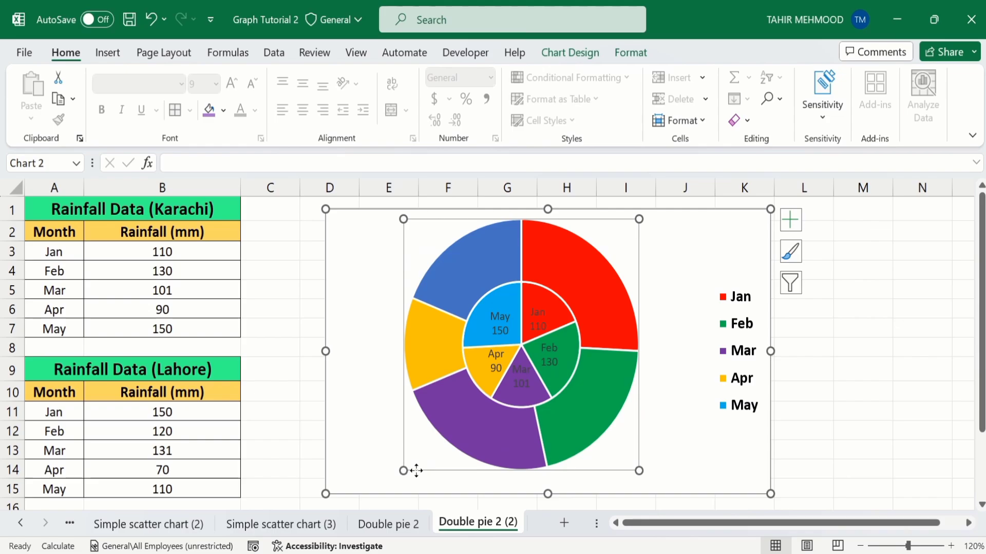
Add data labels to the outer Lahore series of the chart.
mouse_move(604, 298)
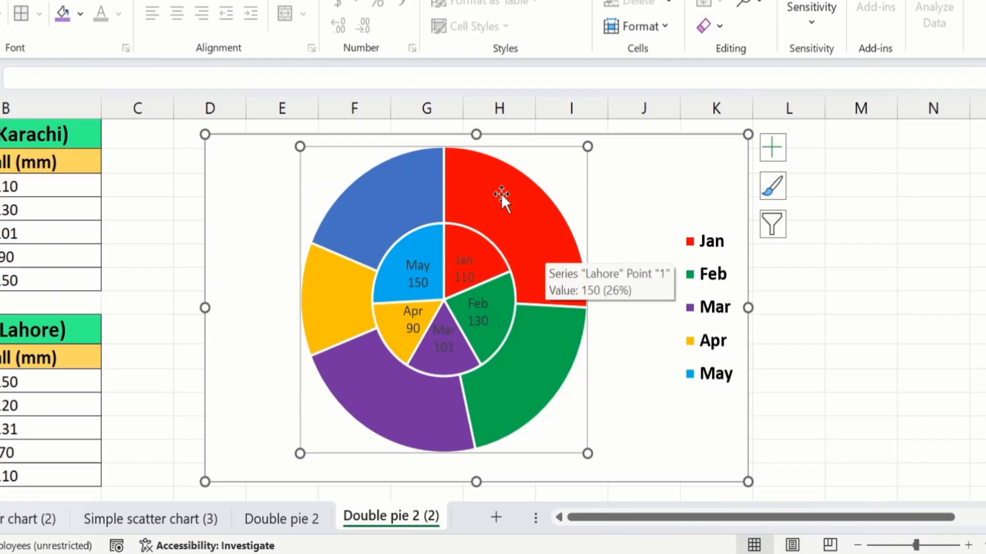
click(501, 193)
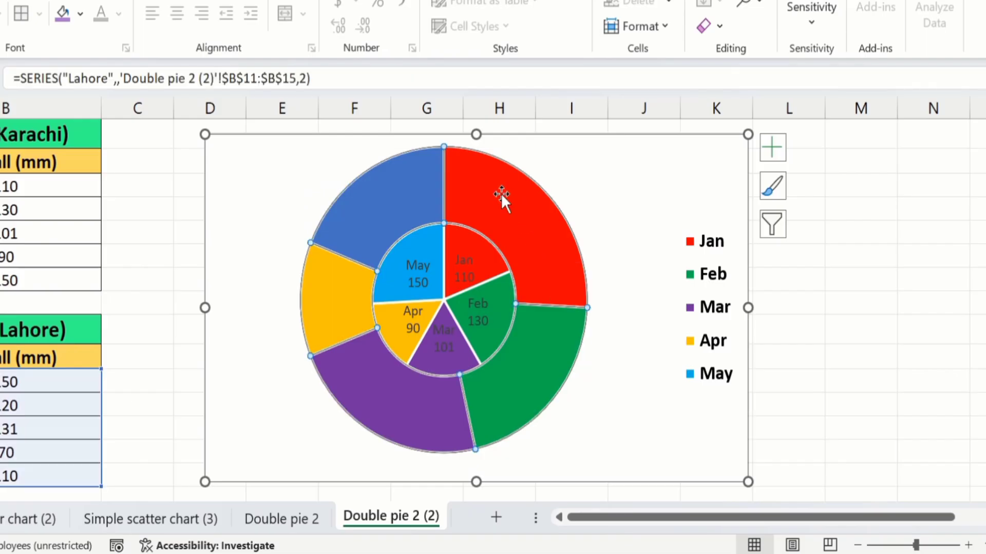
click(772, 147)
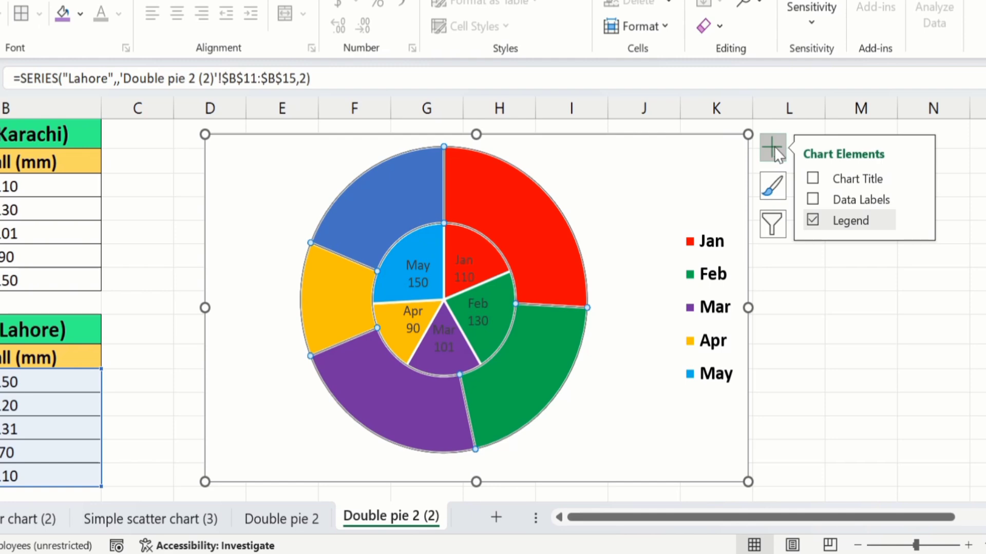
click(813, 199)
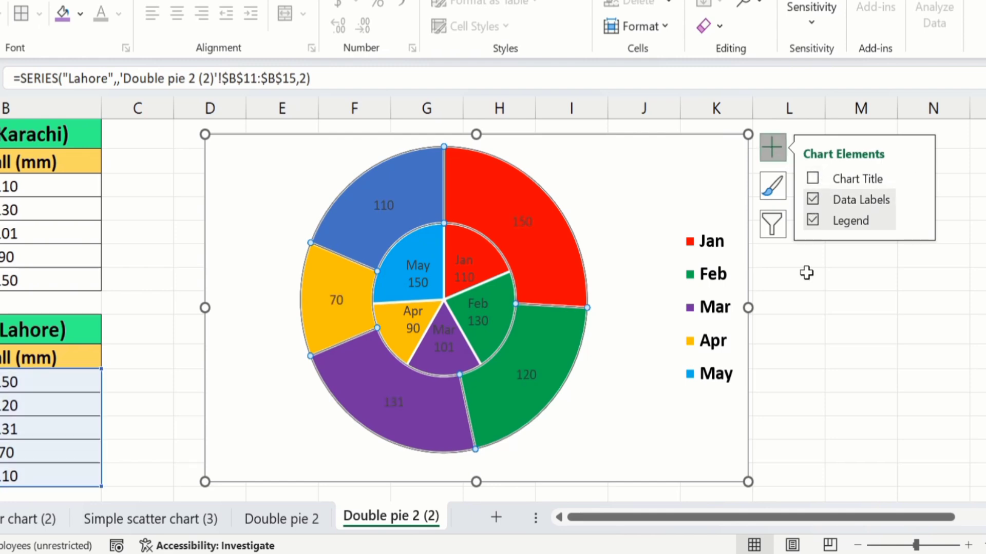
Include the category name with the value in the Lahore data labels, using (New Line) as the separator.
click(519, 219)
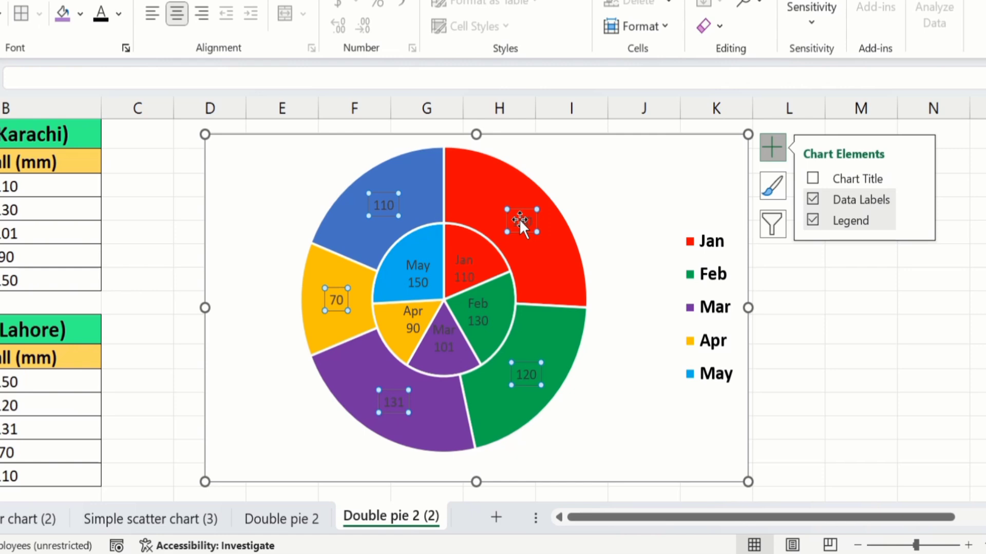
right_click(520, 219)
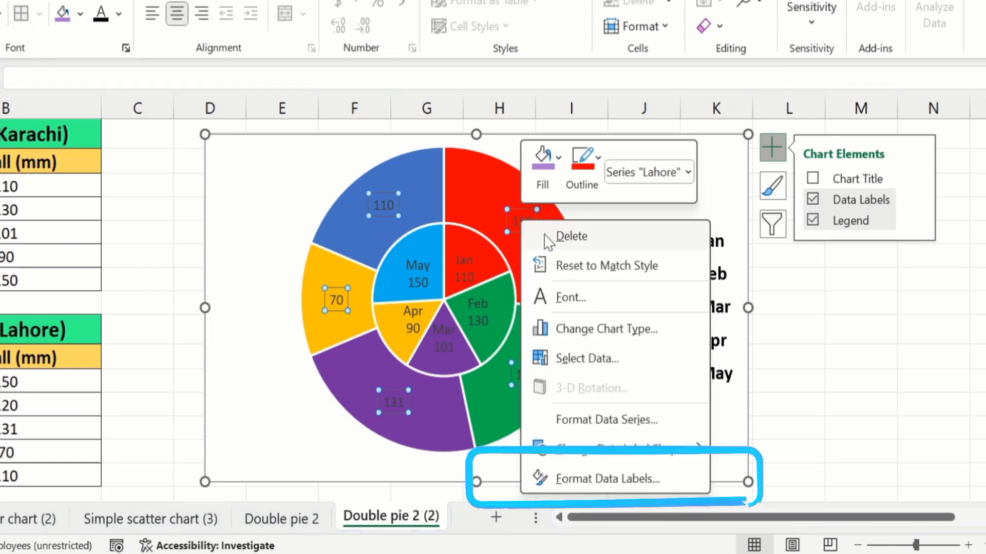
click(591, 479)
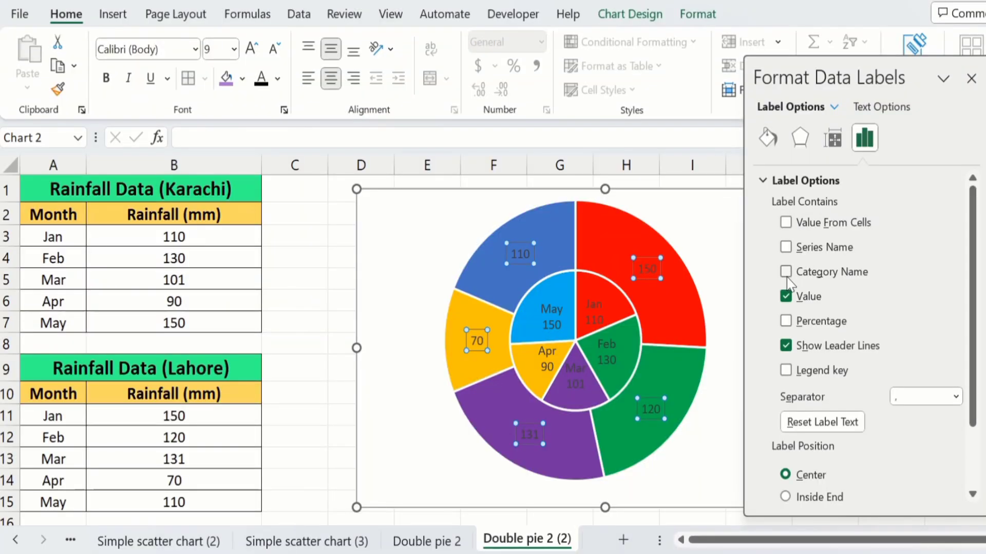
click(786, 273)
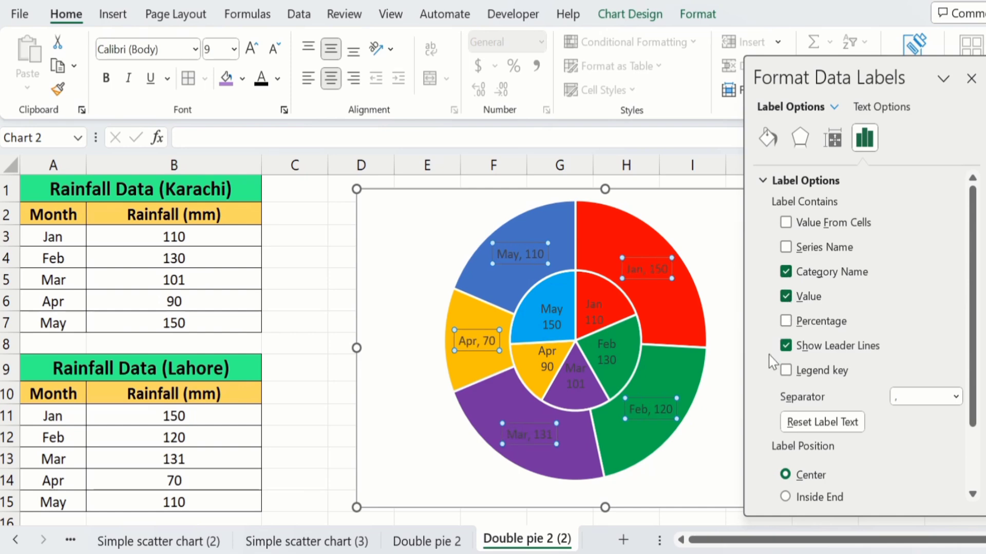
click(956, 397)
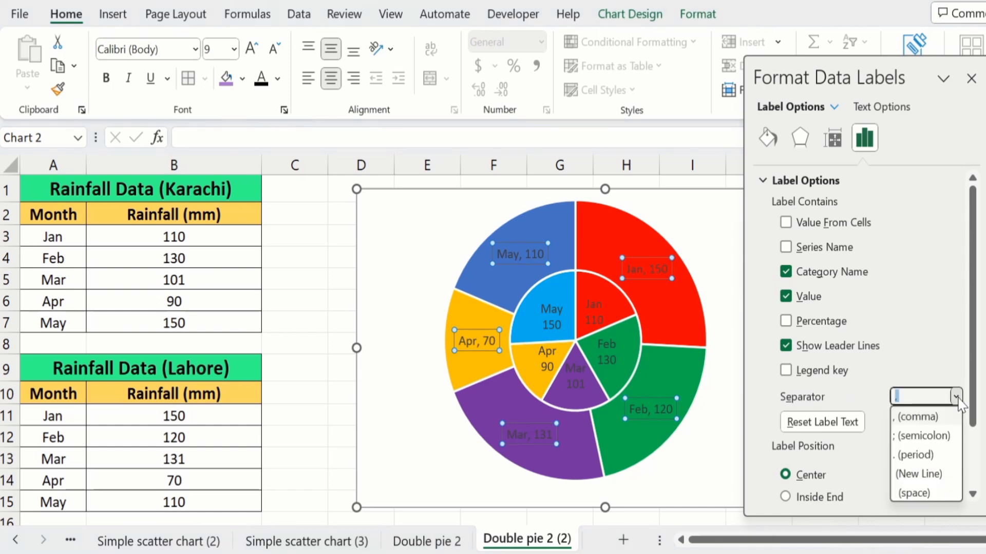
click(936, 475)
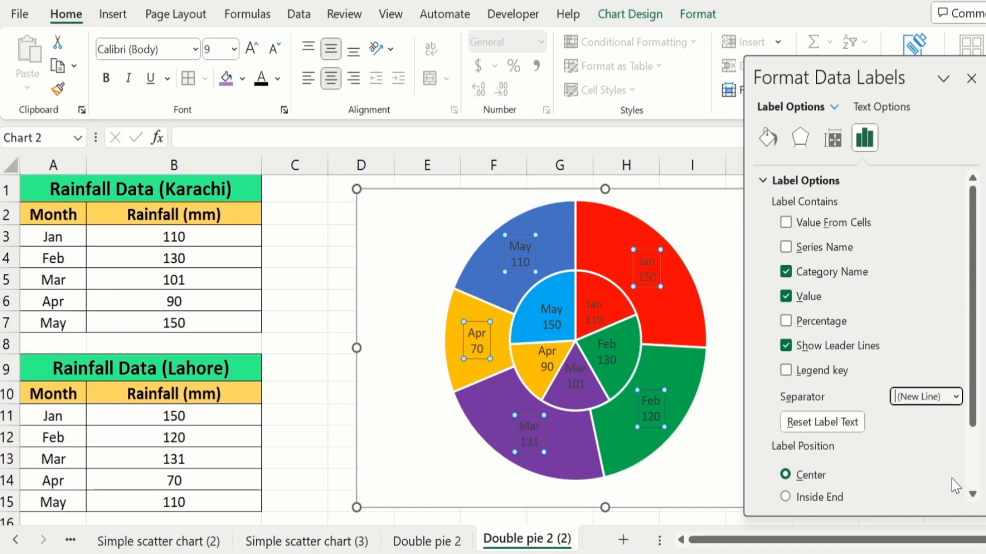
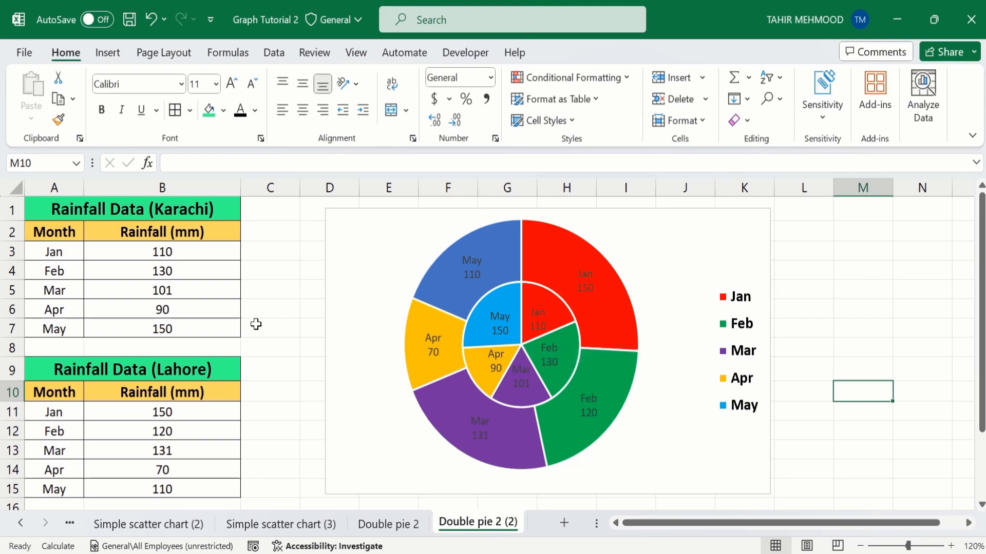
Enter "Karachi" in C3 and fill it down through C7 beside the Karachi rainfall data.
click(270, 253)
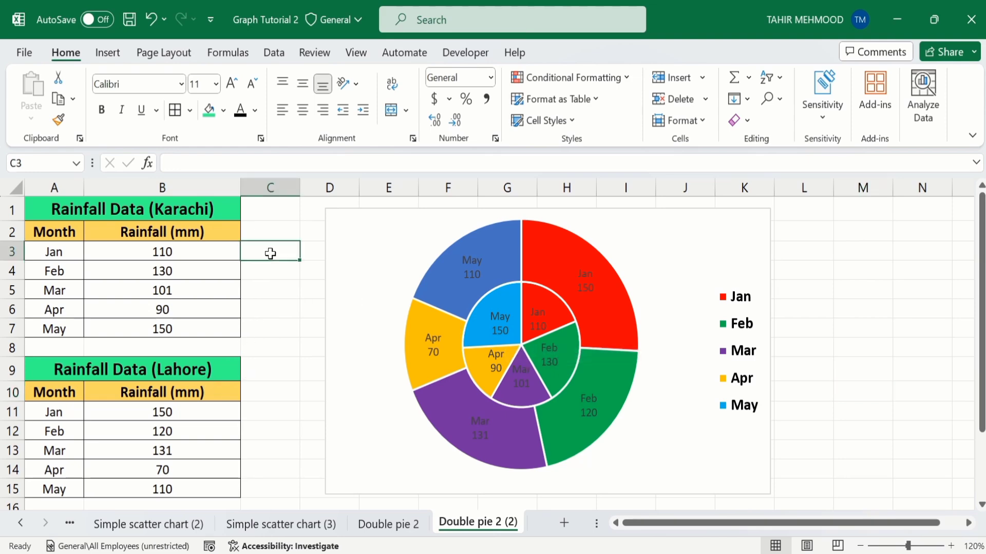
text(Karac)
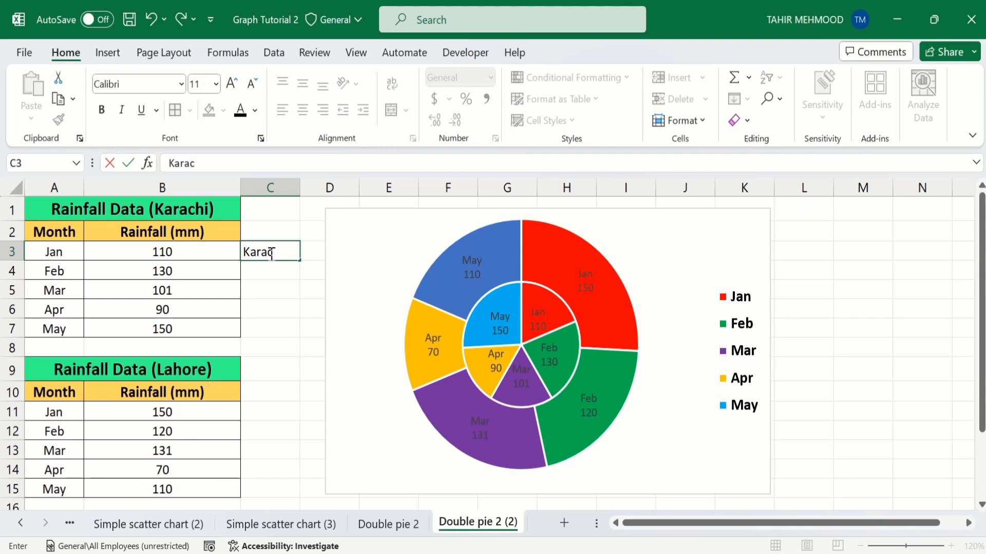
text(hi)
drag(302, 261, 299, 337)
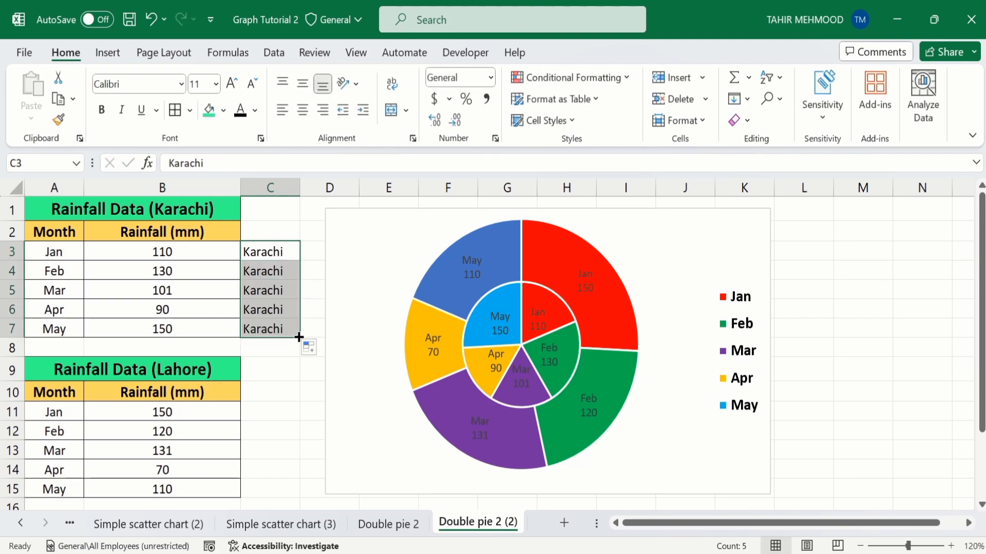
Enter "Lahore" in C11 and fill it down through C15 beside the Lahore rainfall data.
click(268, 413)
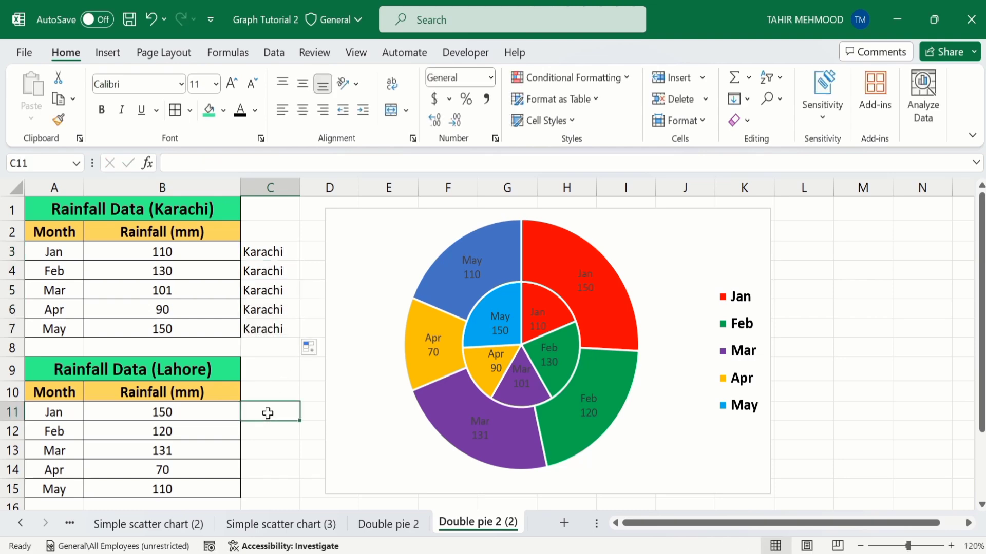
text(L)
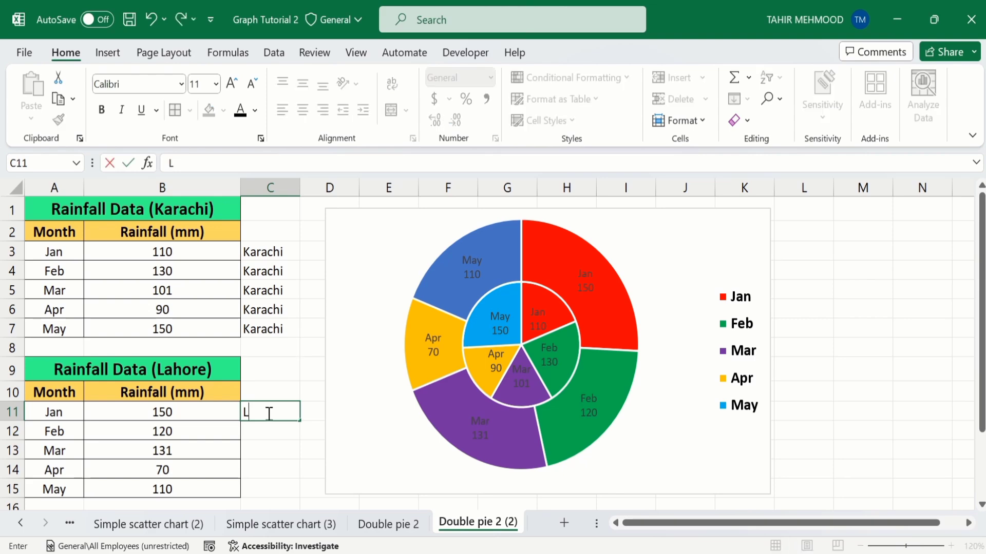
text(ahore)
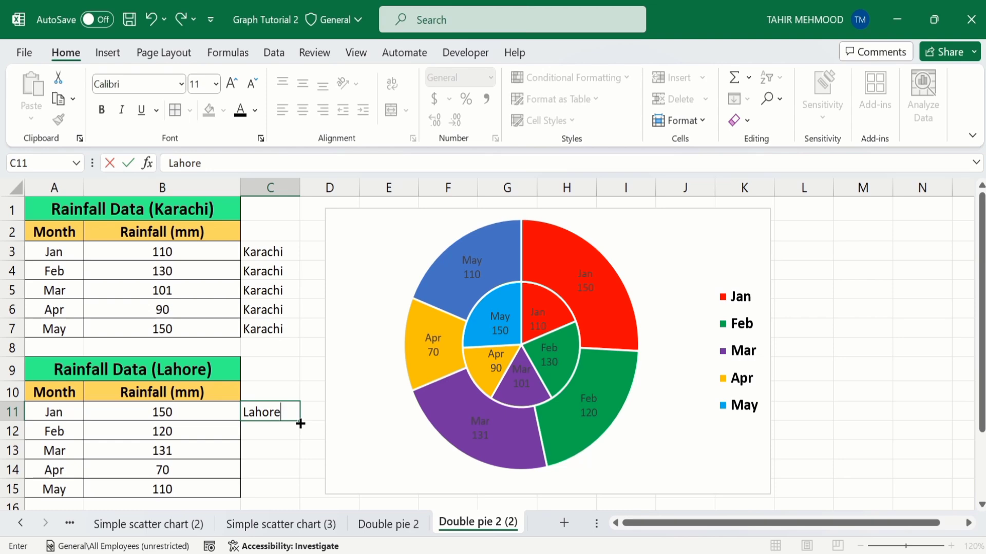
drag(300, 423, 302, 494)
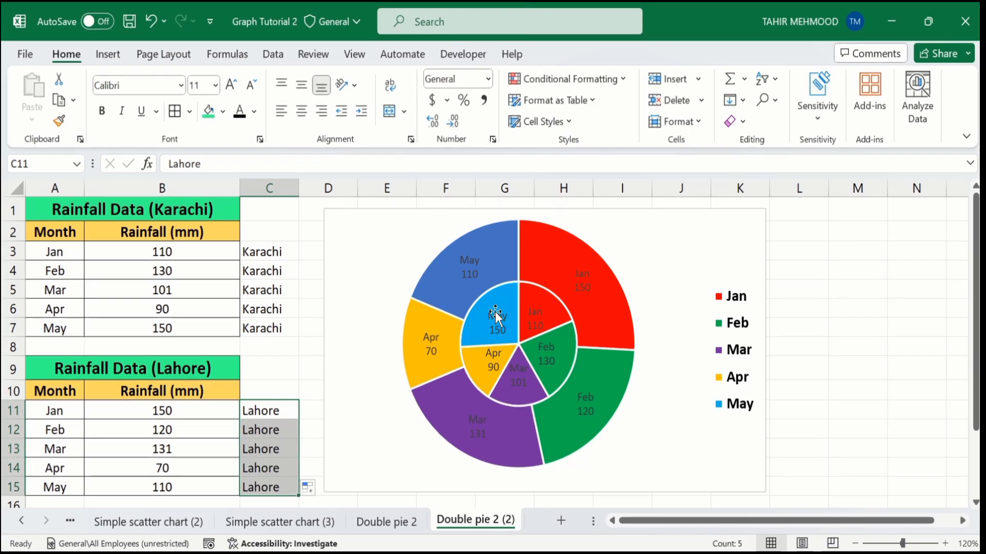
Show only the percentage in the inner Karachi data labels, turning off category name, value and leader lines.
click(499, 319)
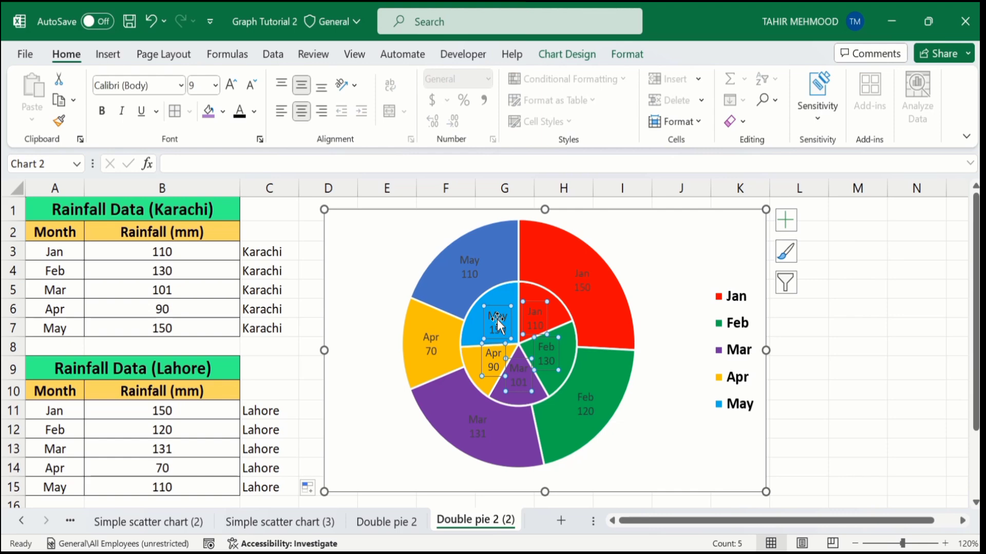
right_click(497, 320)
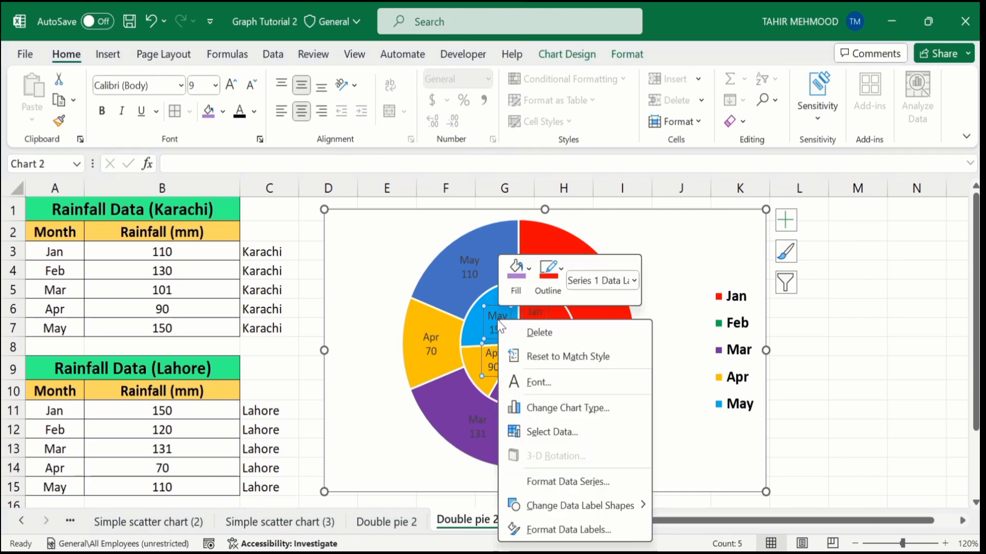
click(562, 529)
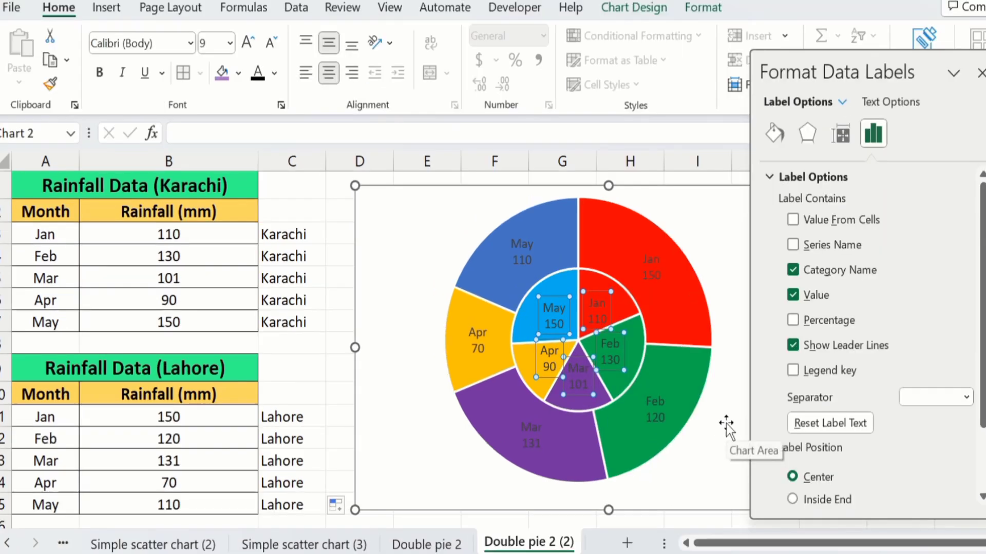
click(793, 270)
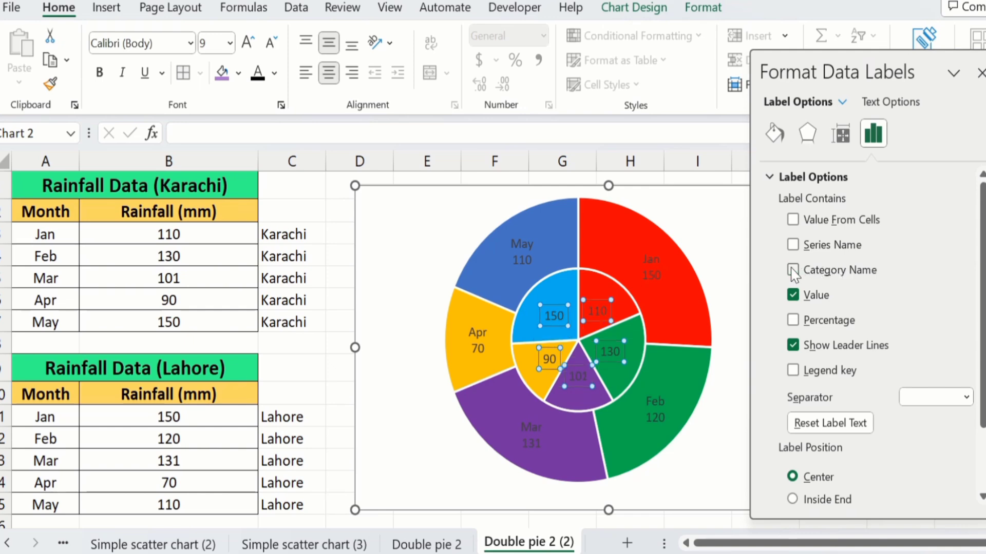
click(794, 321)
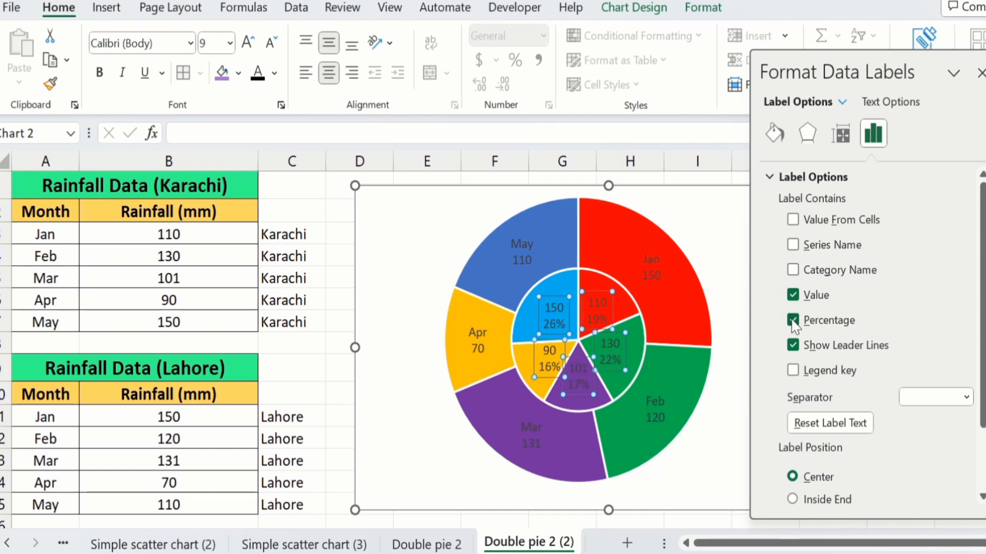
click(793, 295)
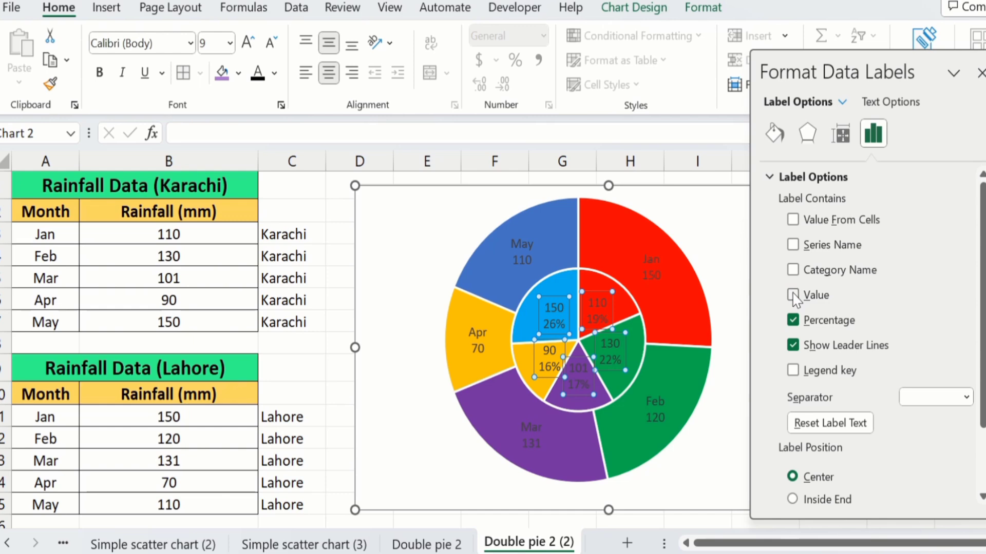
click(795, 347)
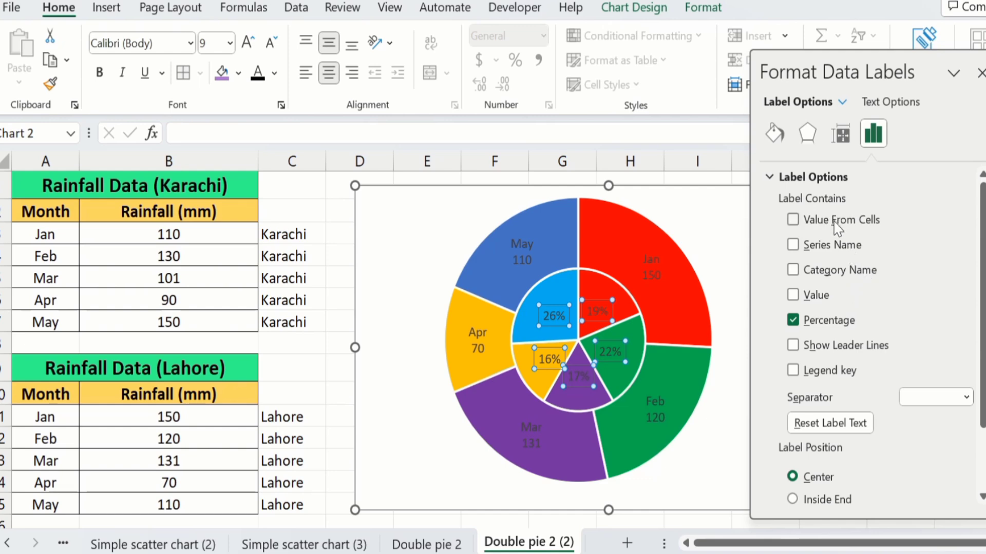
Add the city name to the Karachi data labels using values from cells C3:C7.
click(793, 220)
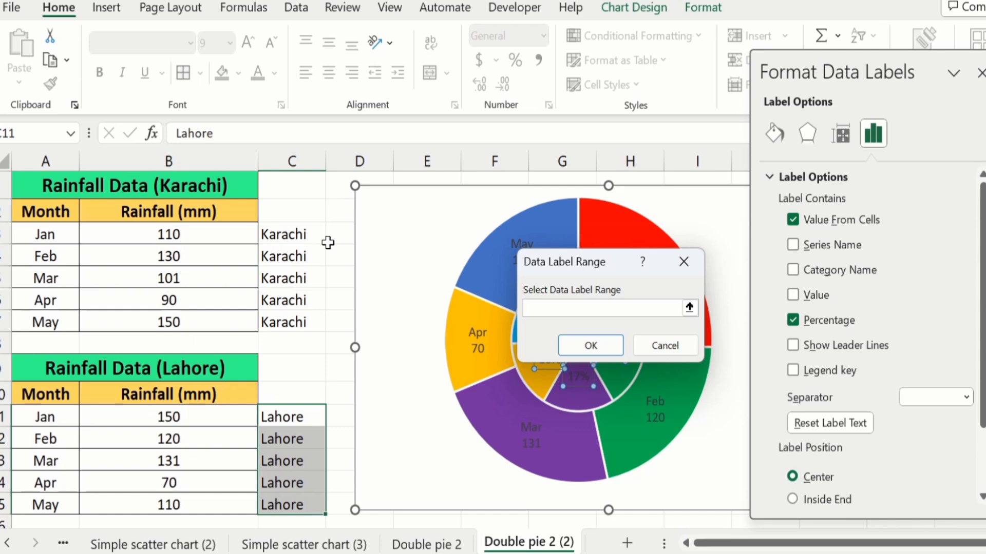
click(281, 237)
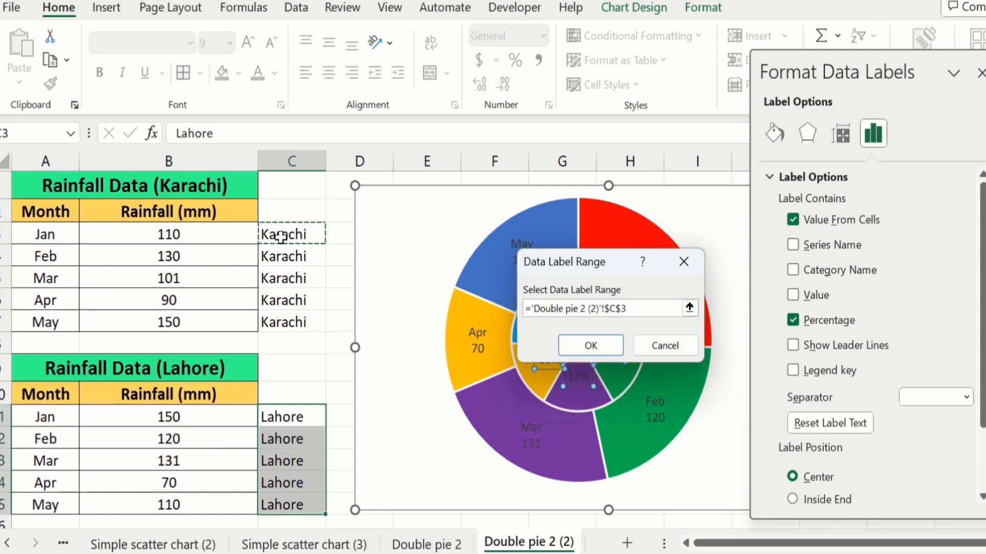
drag(280, 237, 282, 323)
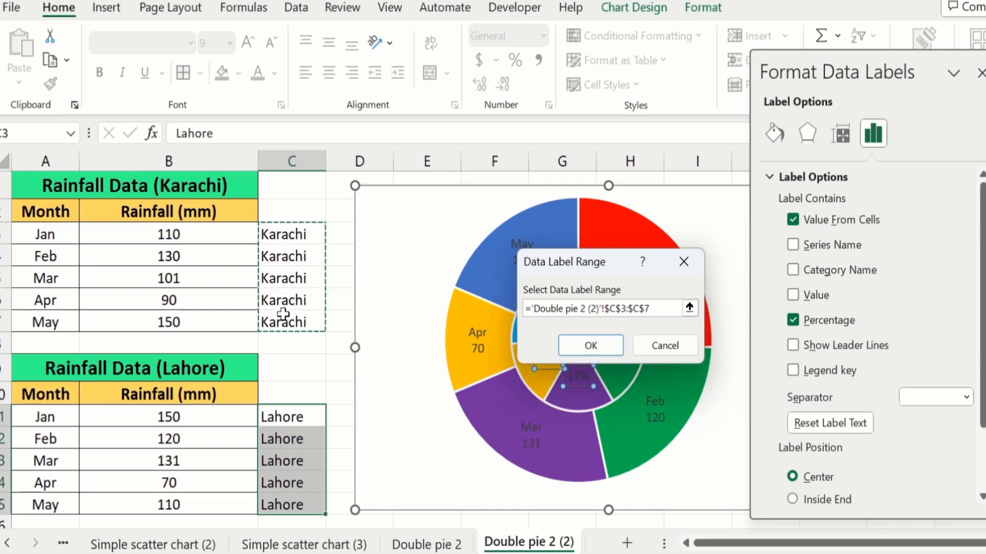
click(577, 346)
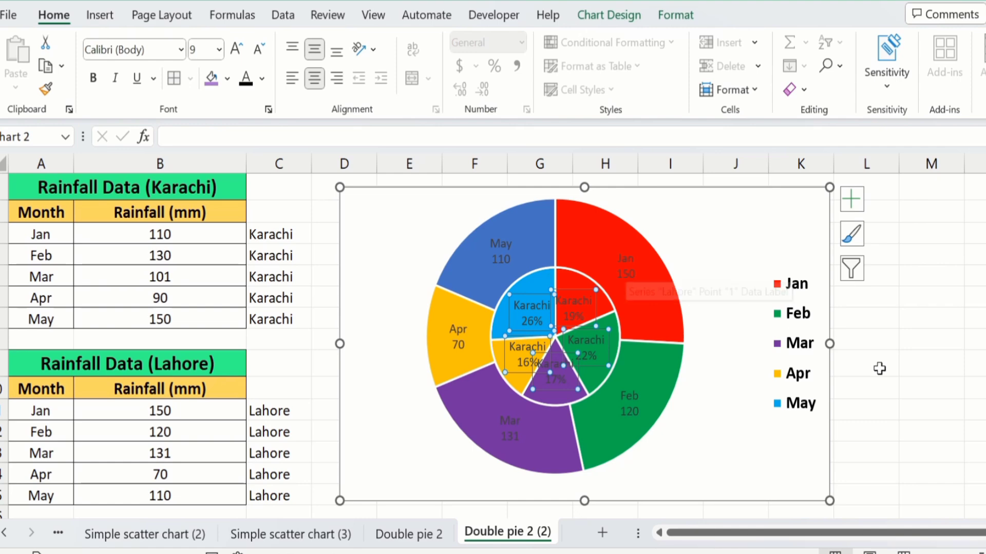
Show only the percentage in the outer Lahore data labels, turning off value, category name and leader lines.
mouse_move(645, 358)
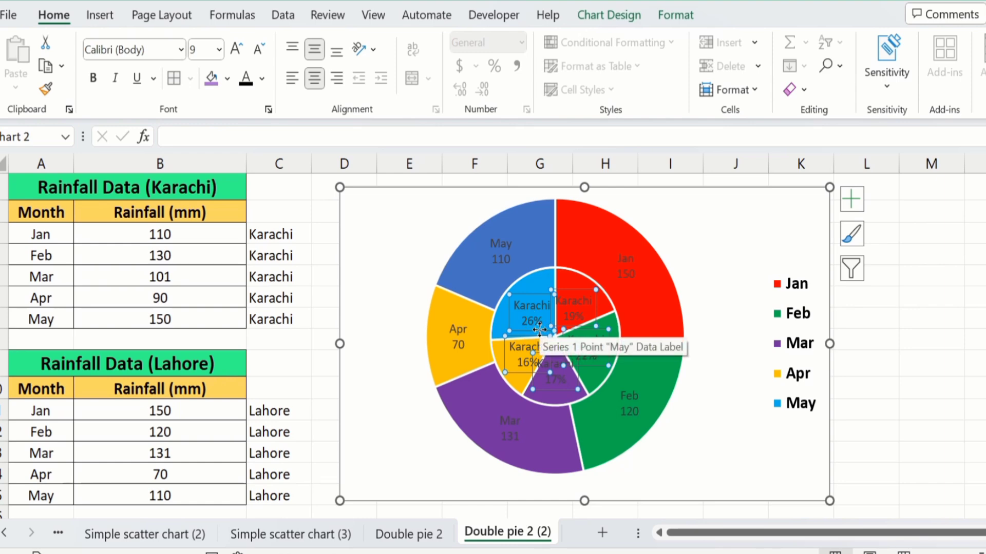
click(497, 246)
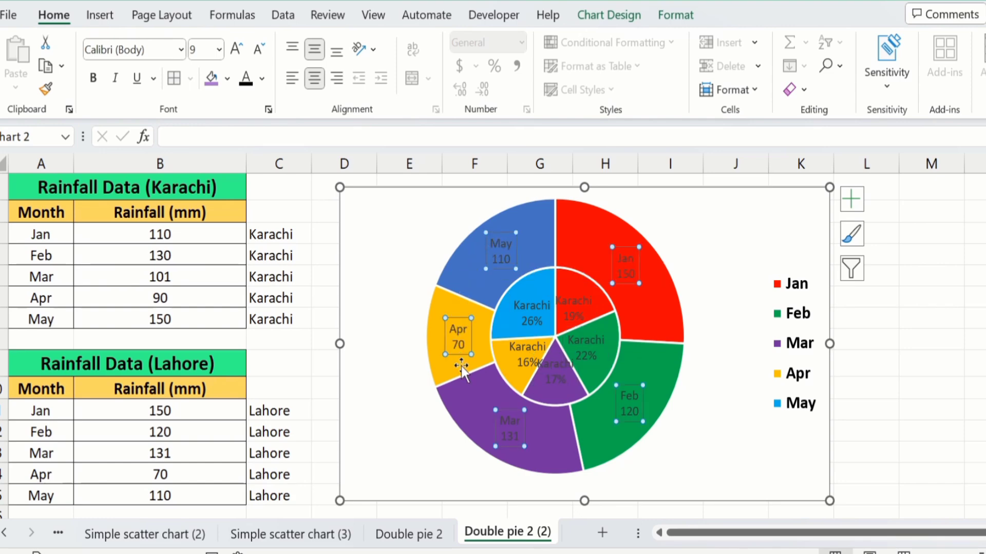
right_click(500, 251)
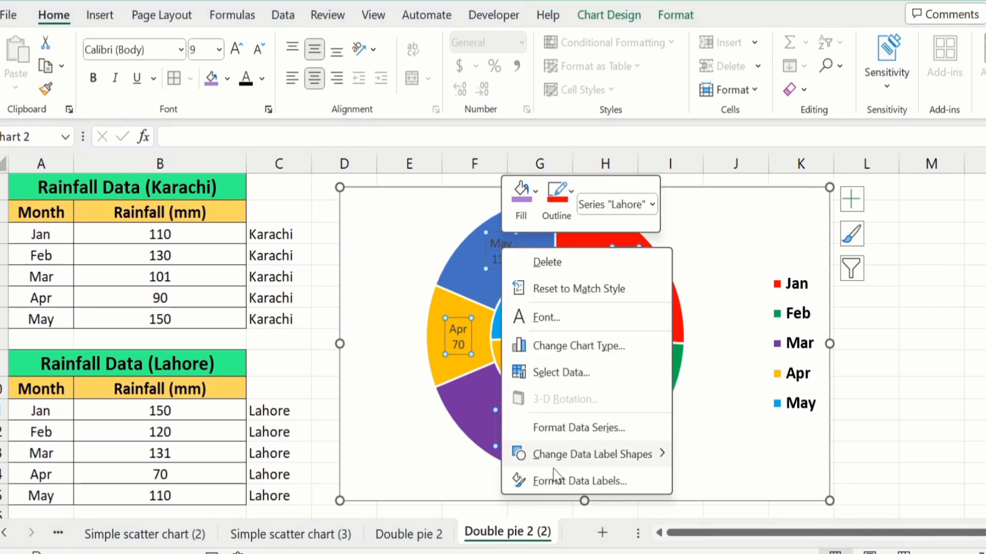
click(563, 481)
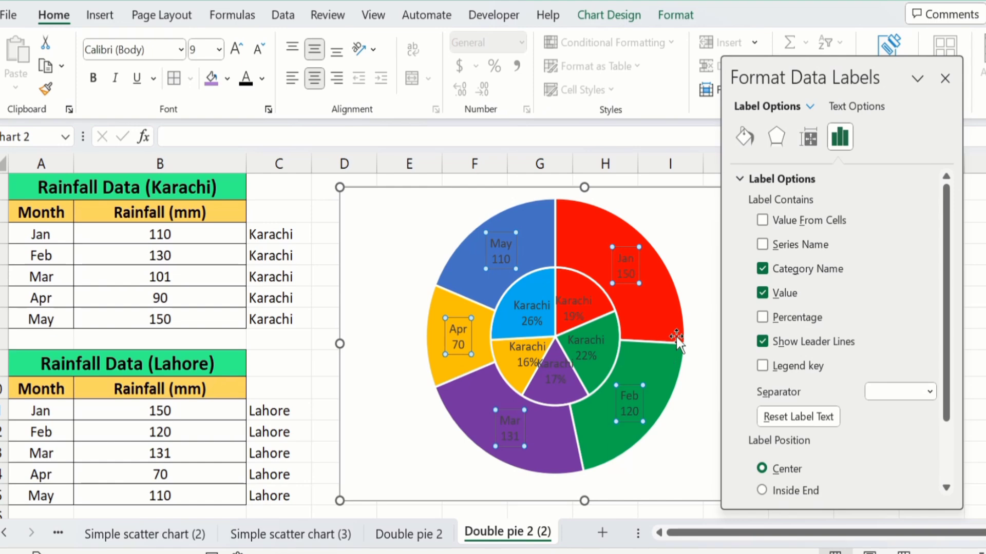
click(762, 316)
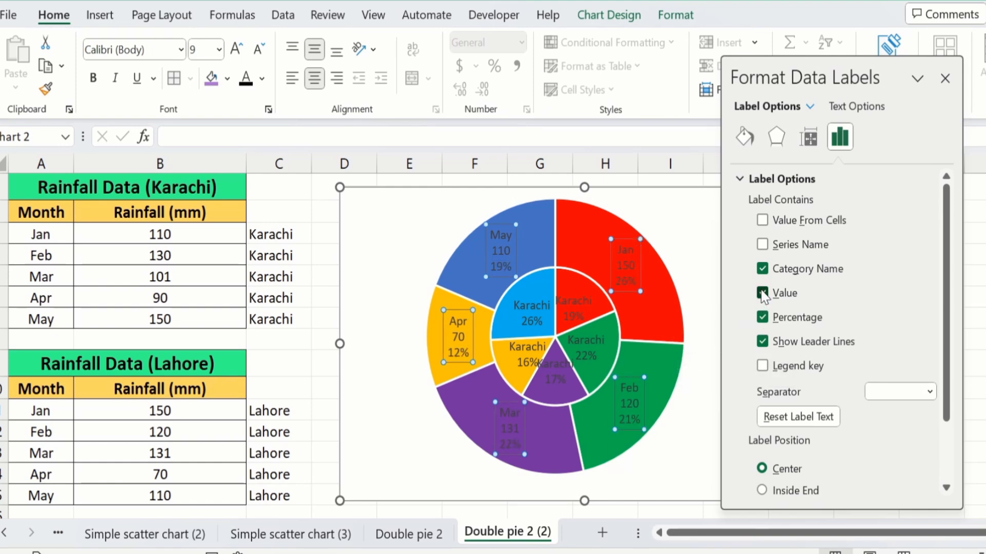
click(762, 293)
click(762, 269)
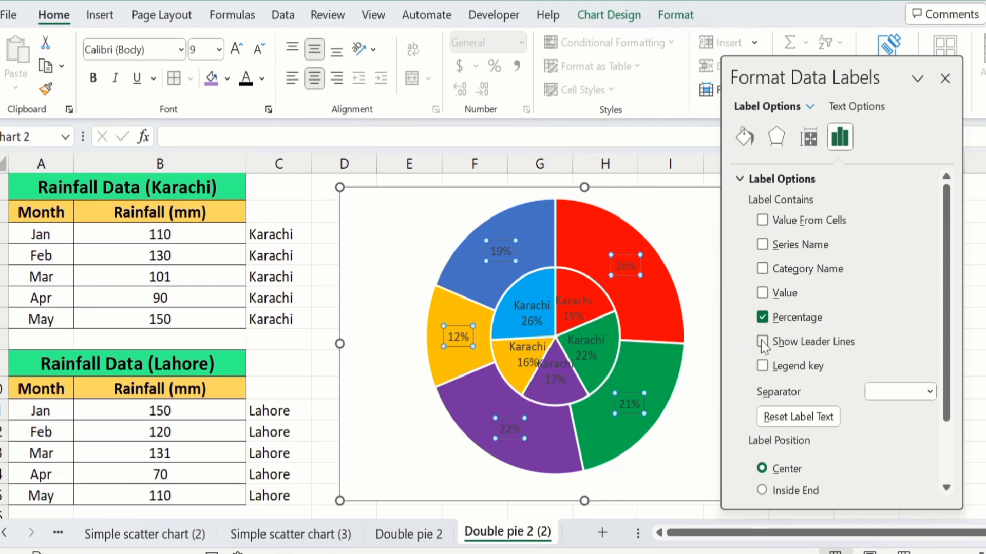
Add the city name to the Lahore data labels using values from cells C11:C15, and close the label formatting.
click(762, 221)
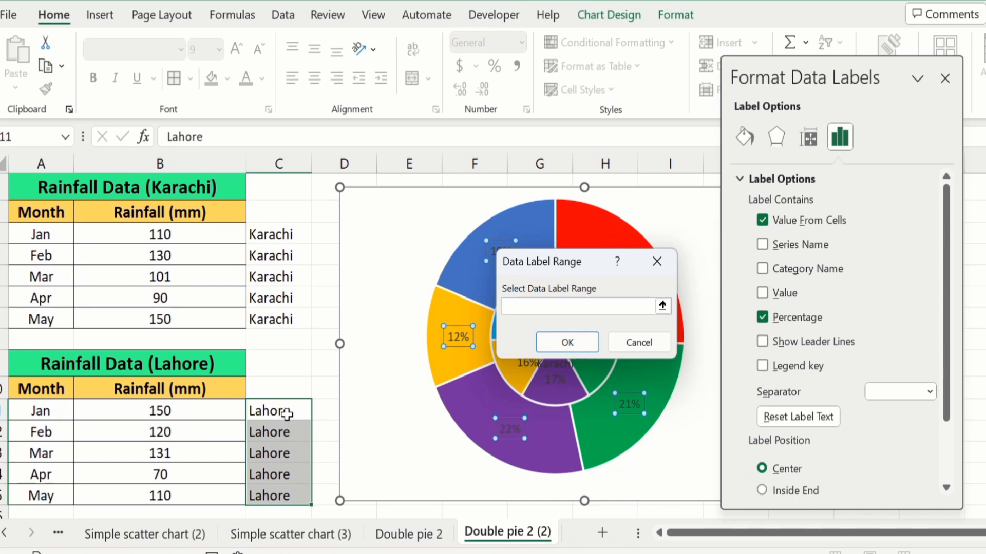
drag(286, 414, 288, 492)
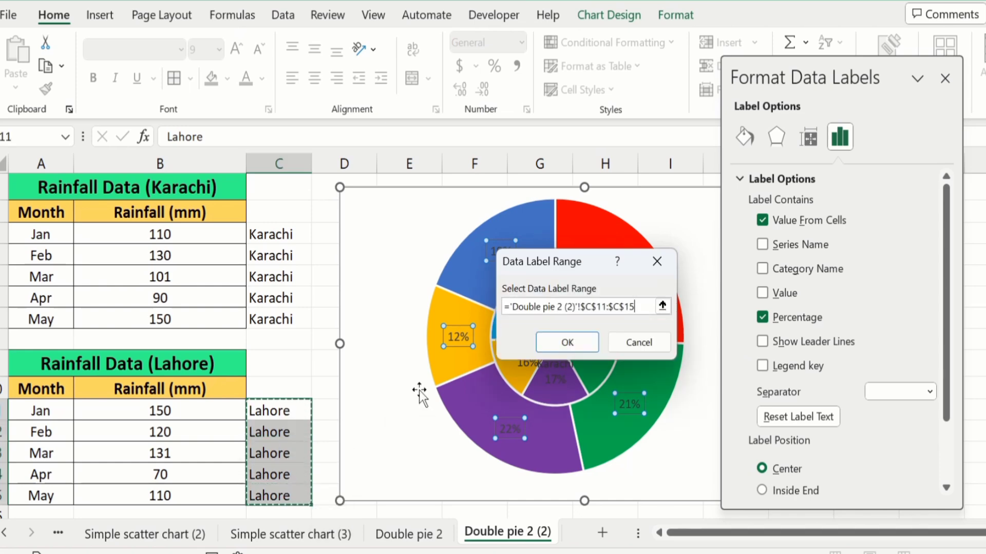
click(558, 345)
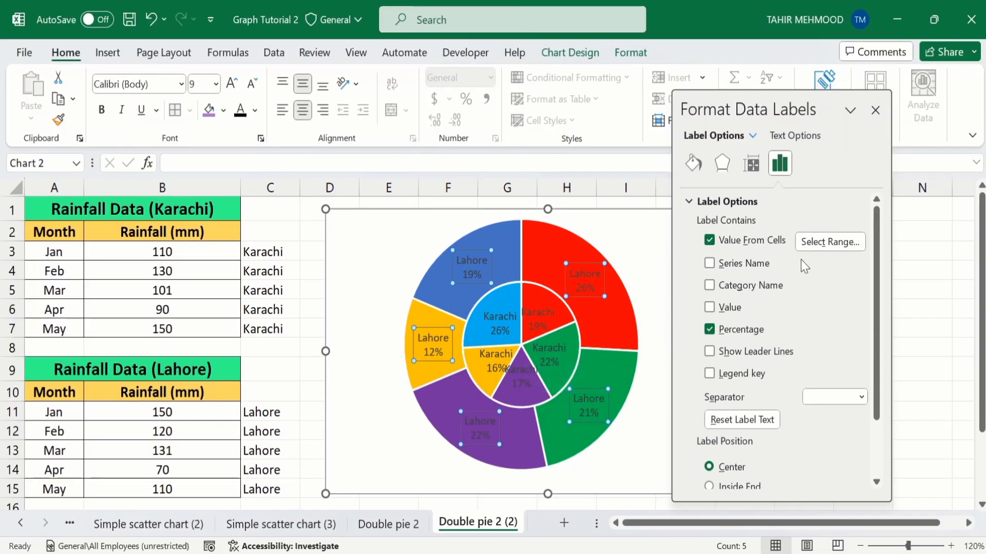
click(876, 114)
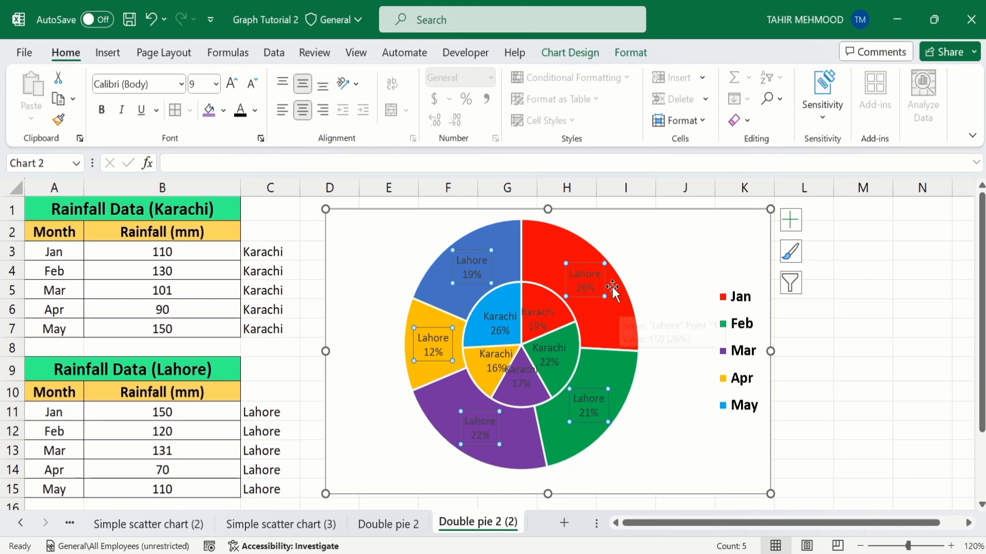
mouse_move(563, 316)
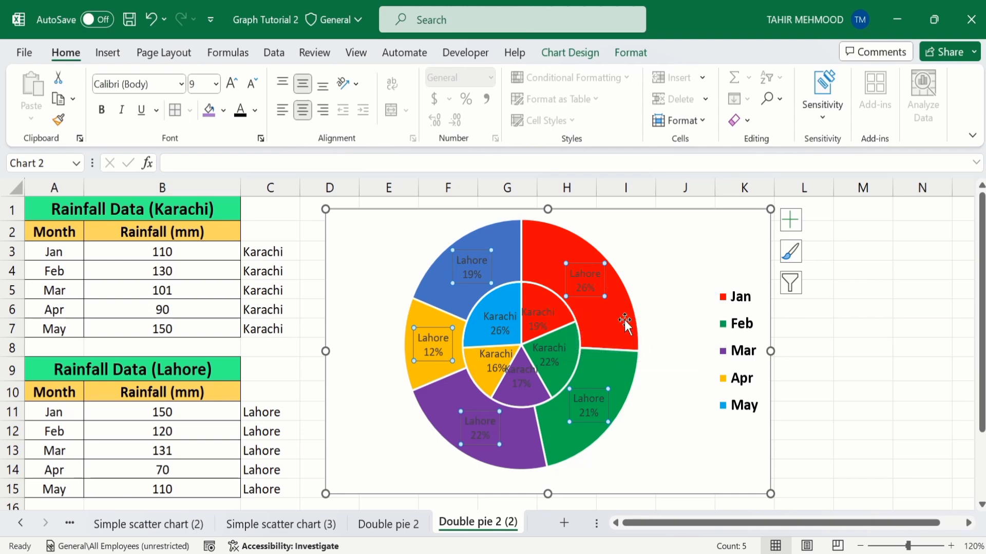
click(835, 328)
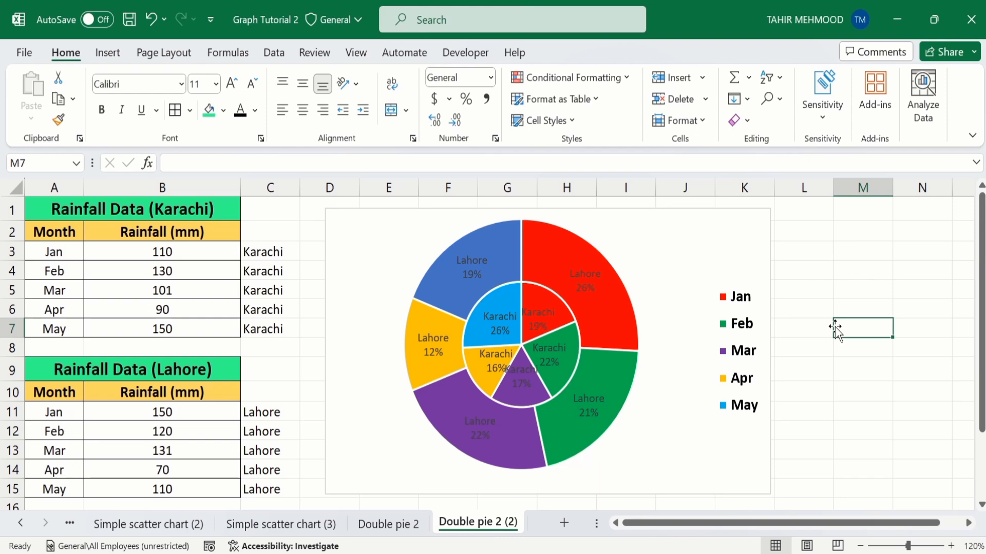
Make the outer Lahore data labels bold with a black font colour.
click(584, 276)
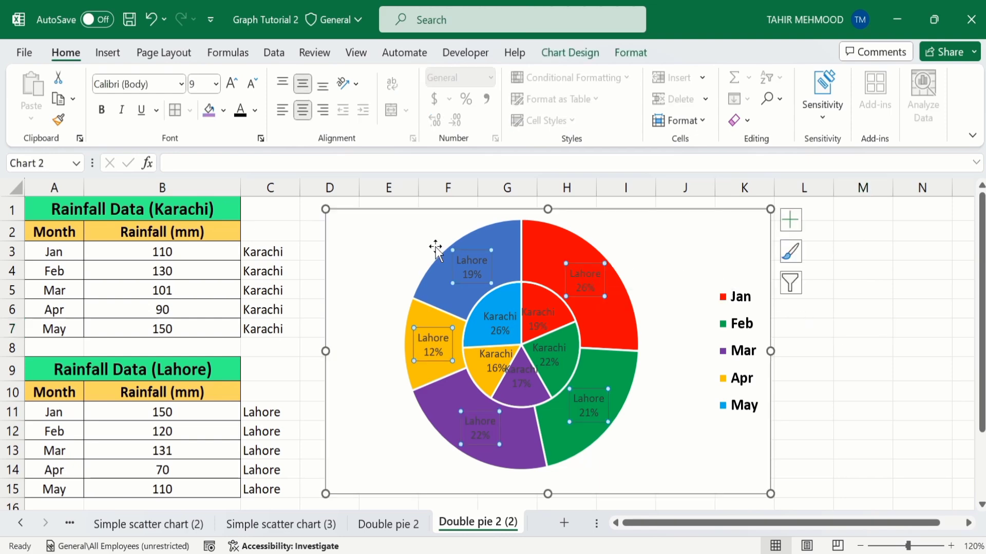
click(101, 114)
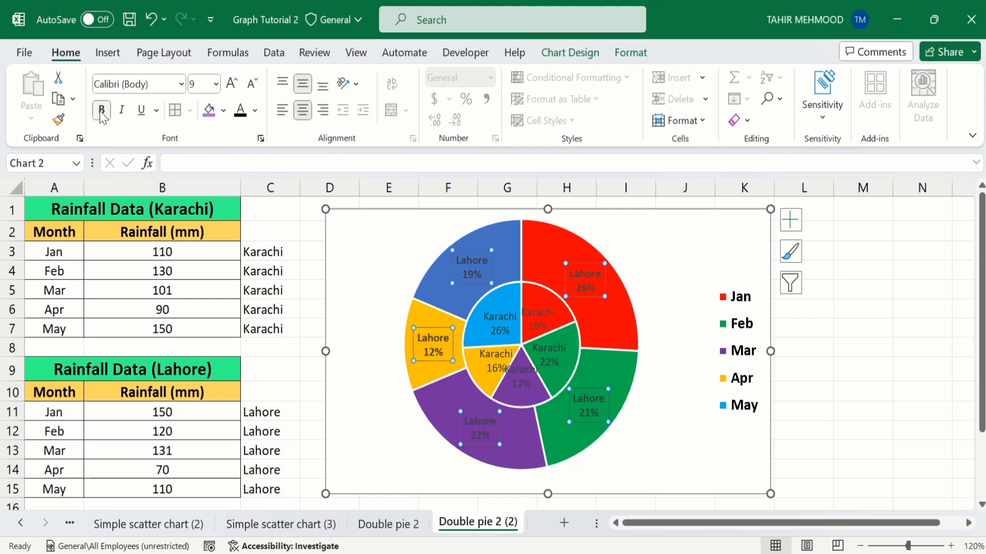
click(256, 111)
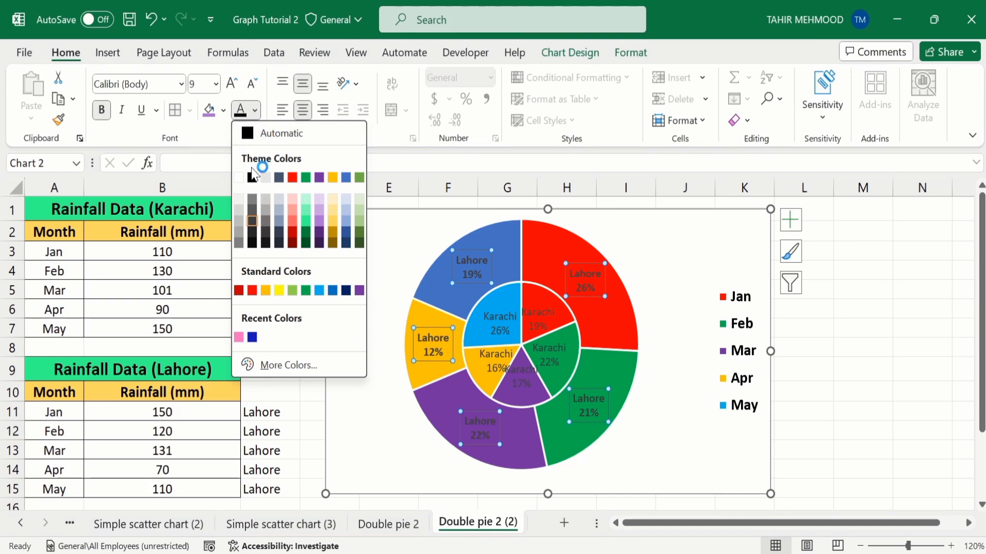
click(292, 178)
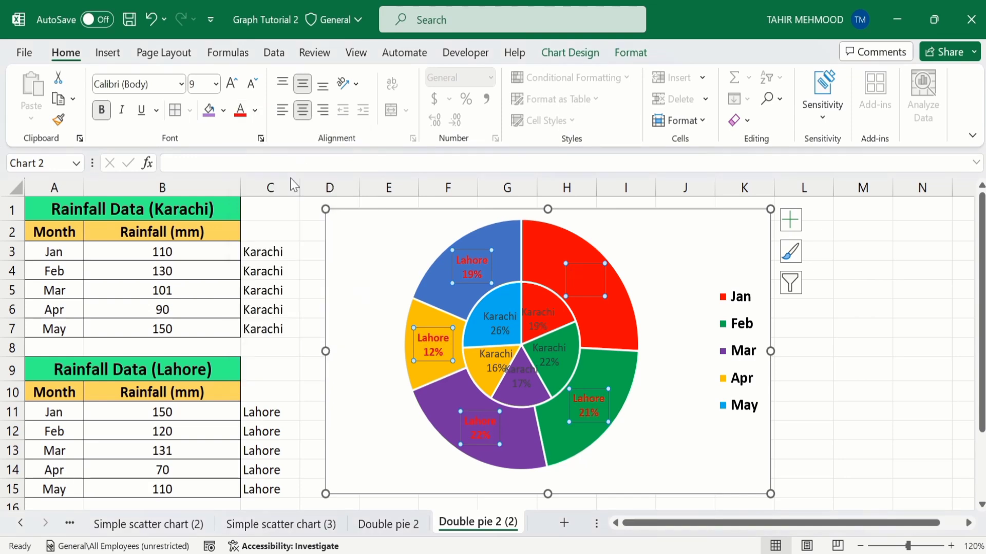
click(256, 111)
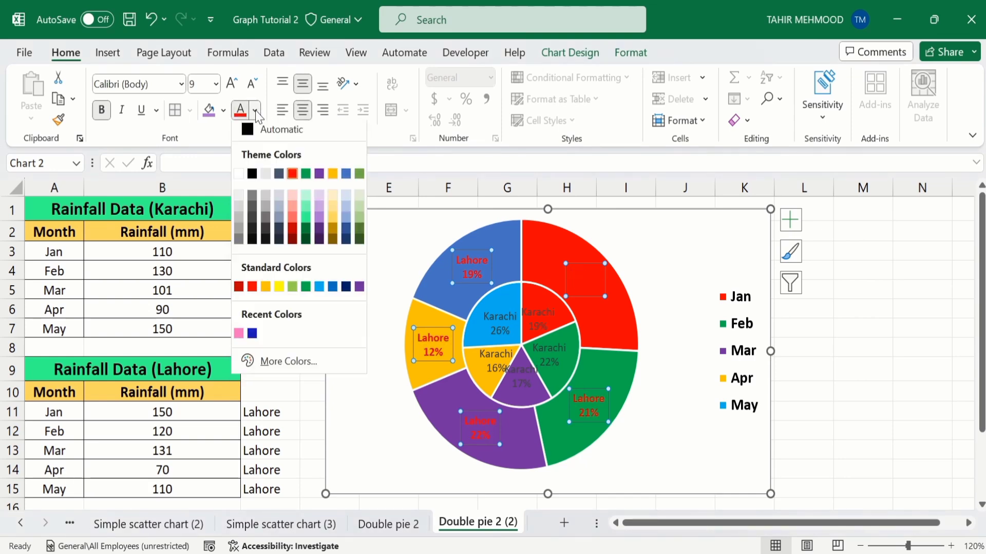
click(252, 177)
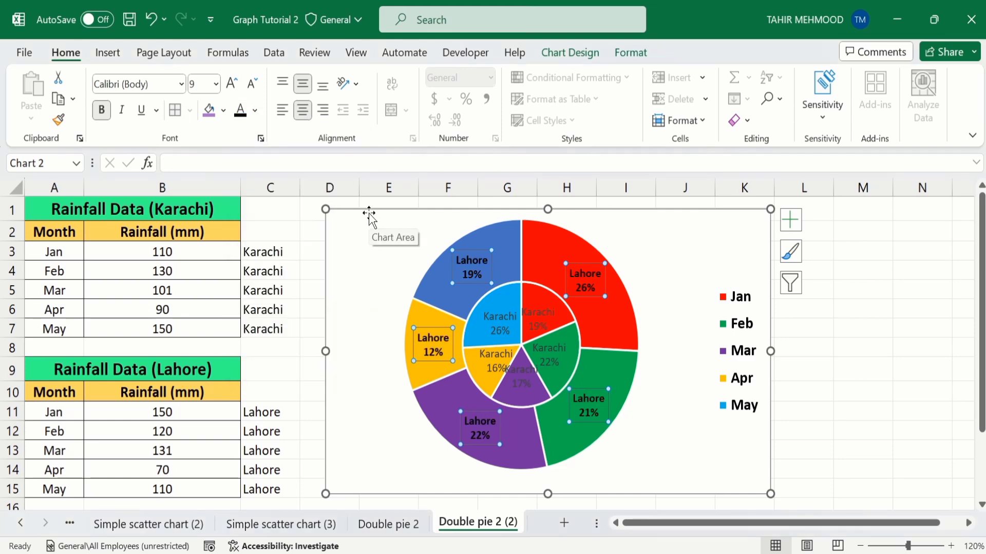